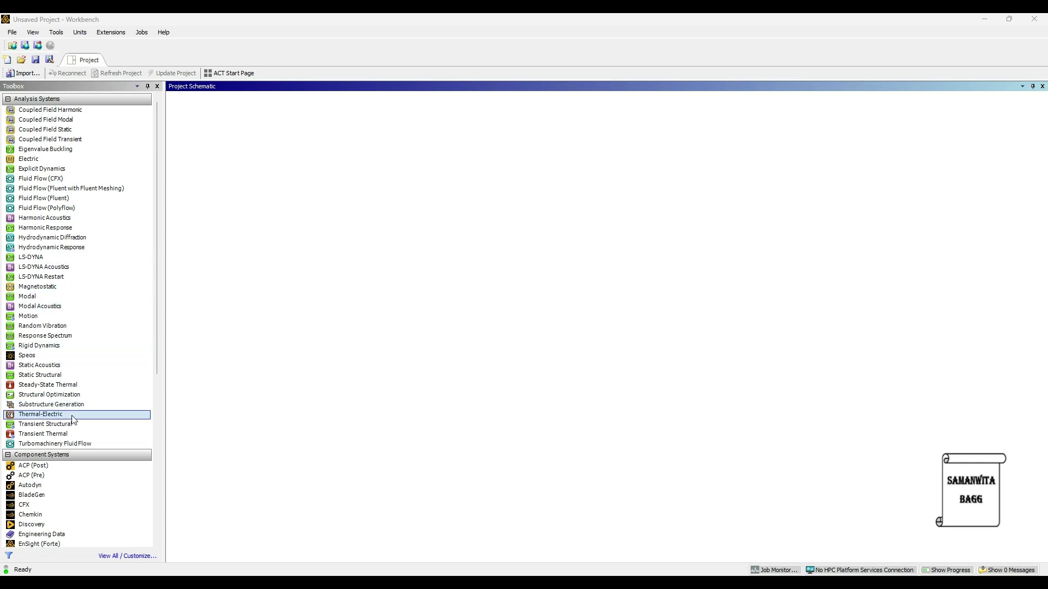
Add a Steady-State Thermal analysis system to the project schematic and open its engineering data
{"action": "left_click_drag", "start_coordinate": [77, 385], "coordinate": [280, 388]}
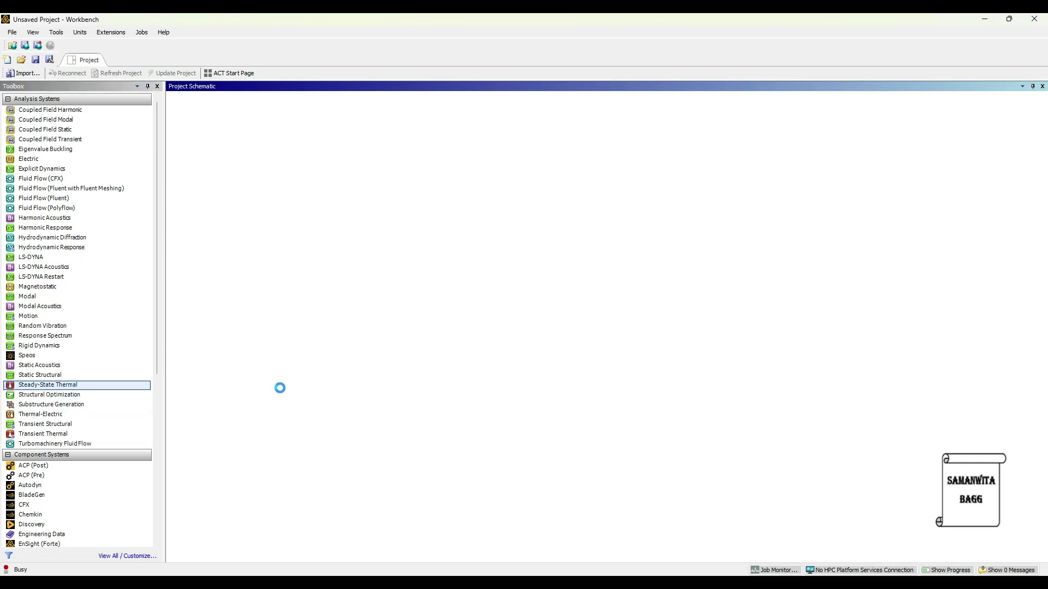
{"action": "key", "text": "Return"}
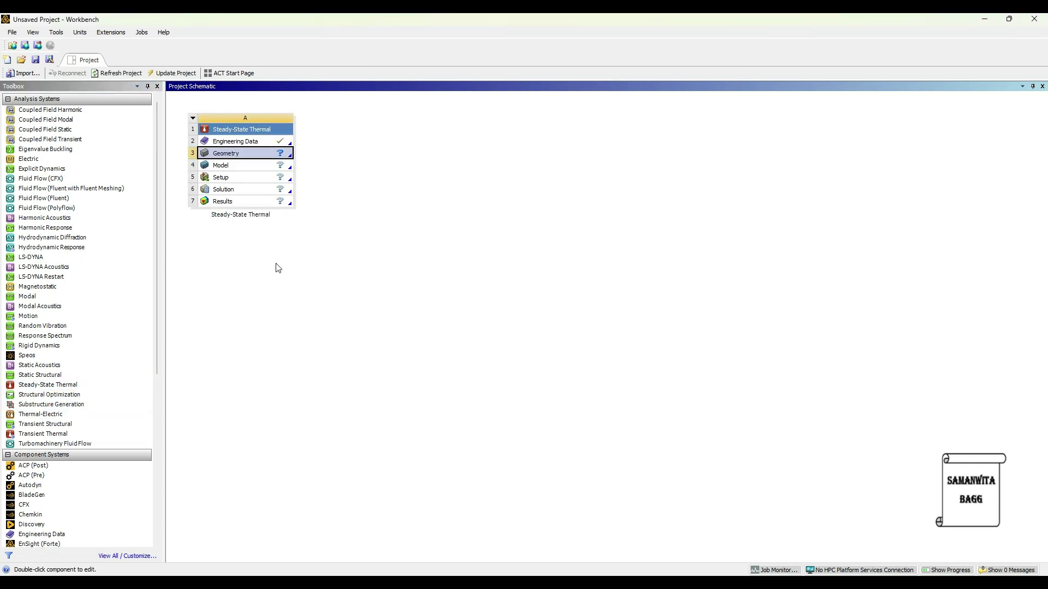
{"action": "double_click", "coordinate": [245, 141]}
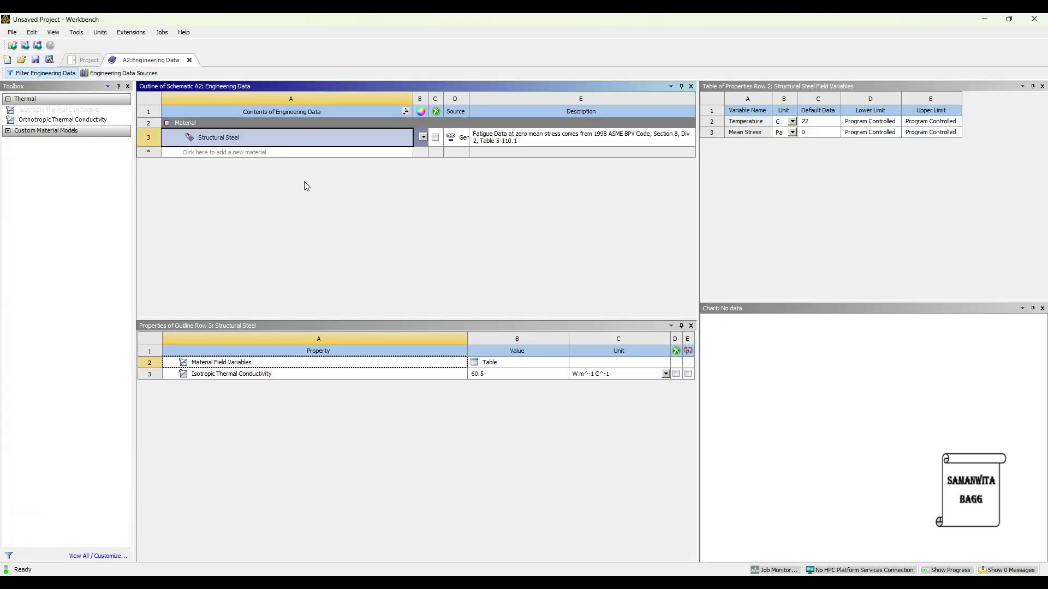
Create a new material named PET in the engineering data
{"action": "left_click", "coordinate": [228, 153]}
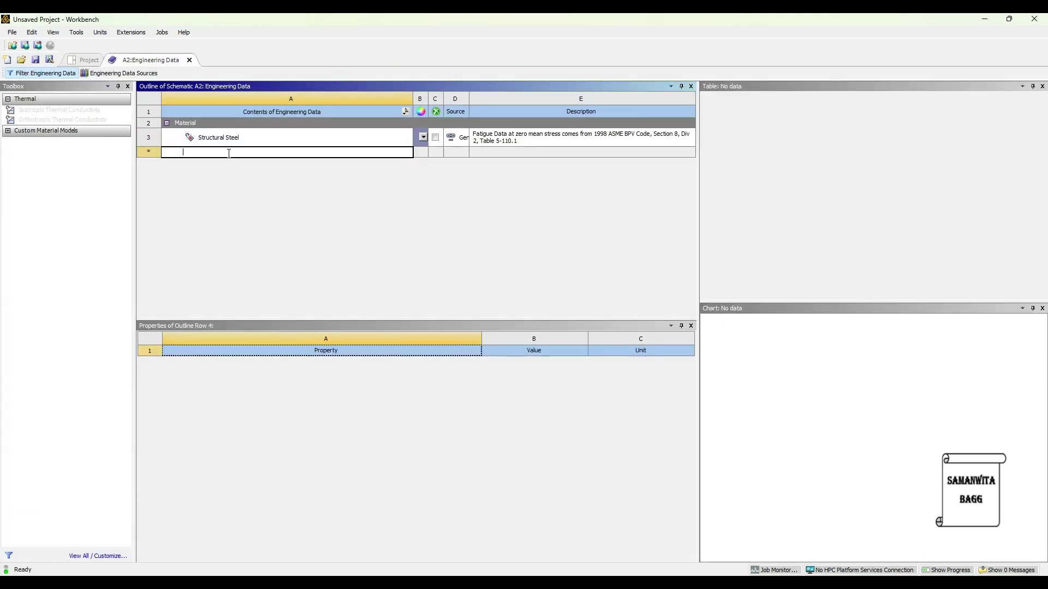
{"action": "type", "text": "PET"}
{"action": "key", "text": "Return"}
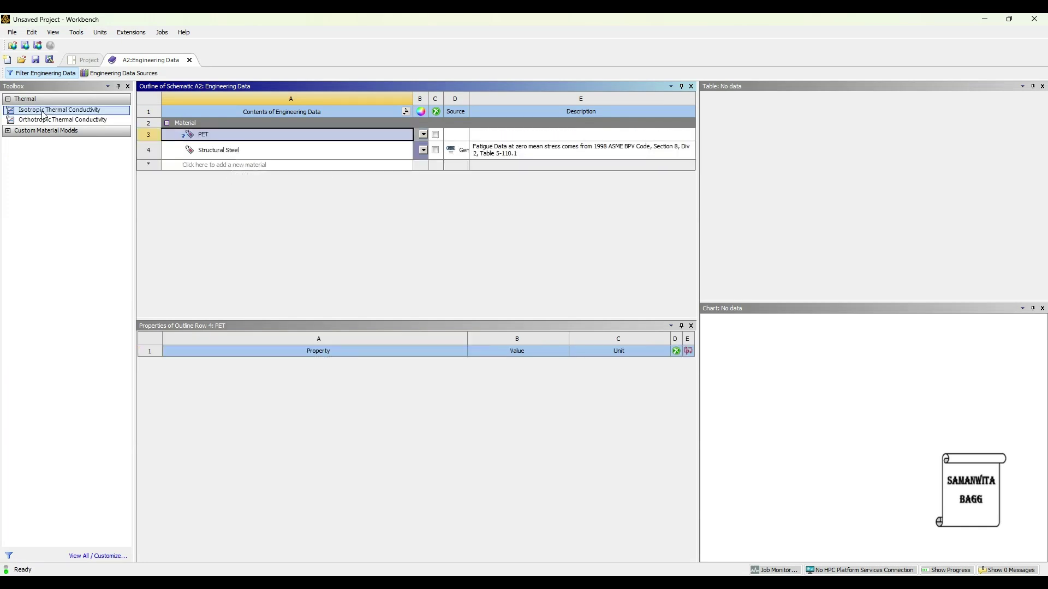
Give PET an isotropic thermal conductivity of 0.3 W m^-1 K^-1
{"action": "double_click", "coordinate": [59, 109]}
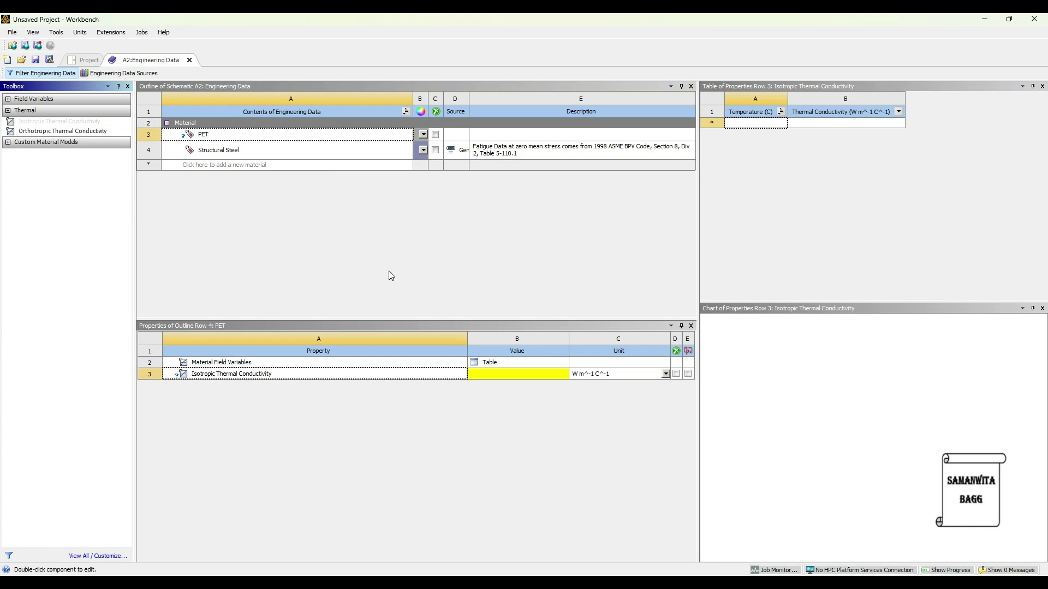
{"action": "left_click", "coordinate": [665, 374]}
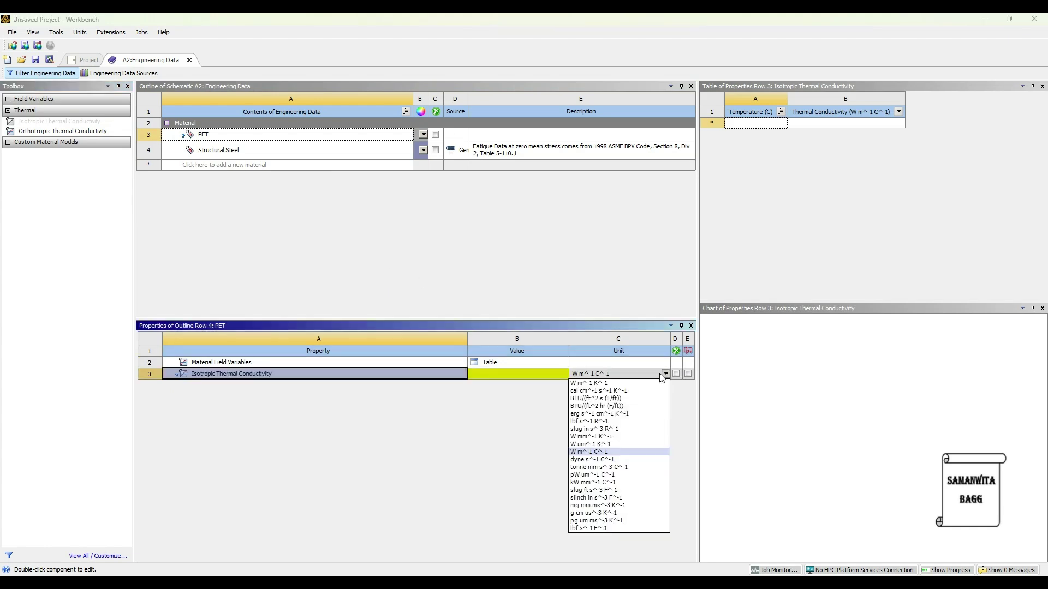
{"action": "left_click", "coordinate": [604, 384]}
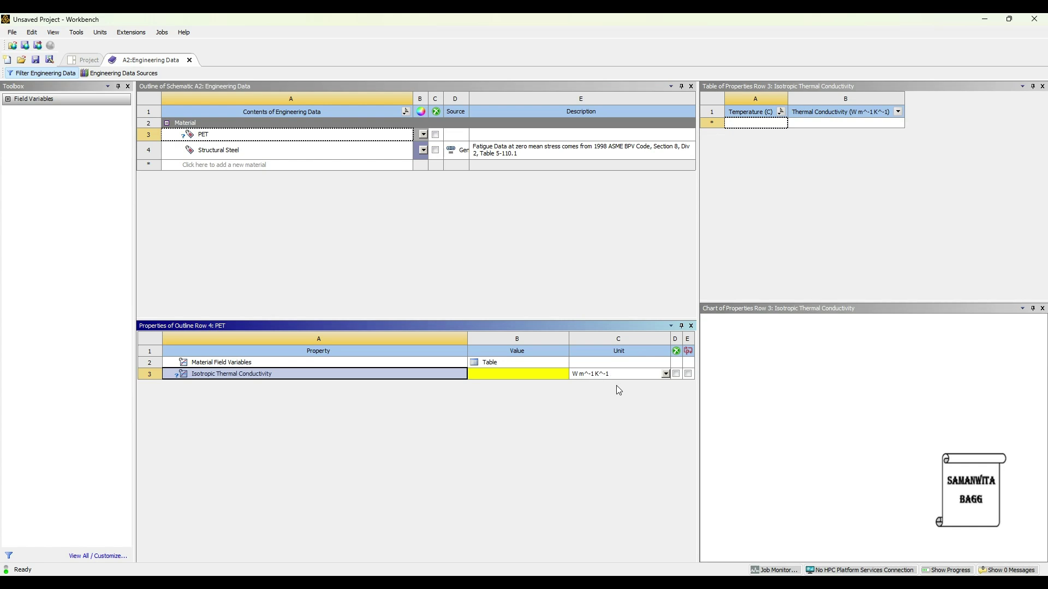
{"action": "left_click", "coordinate": [516, 374]}
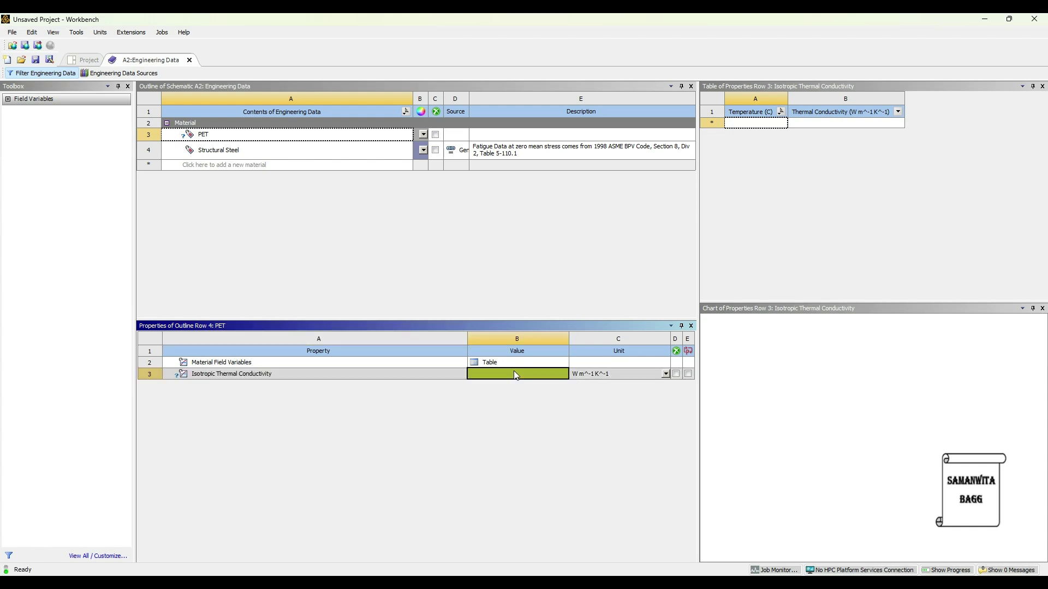
{"action": "type", "text": "0.3"}
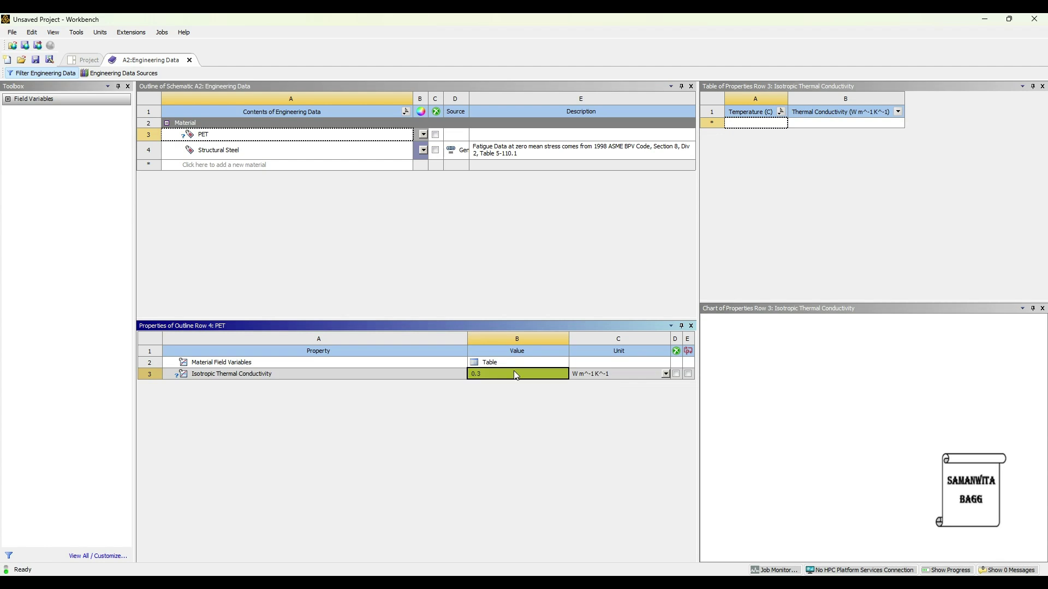
{"action": "key", "text": "Return"}
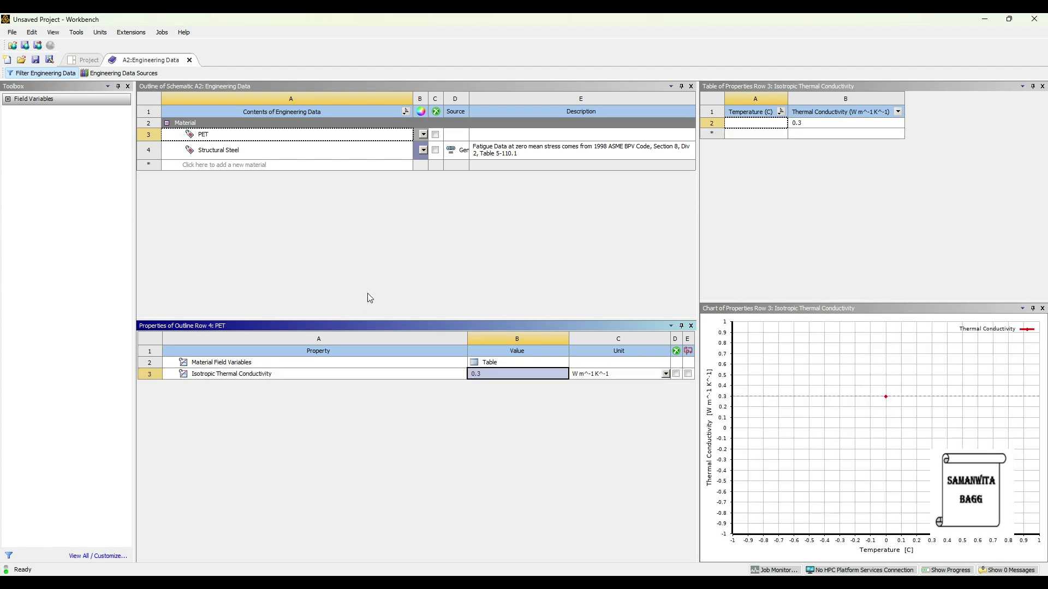
Add Stainless Steel from the General Materials data source to the project's engineering data
{"action": "left_click", "coordinate": [121, 73]}
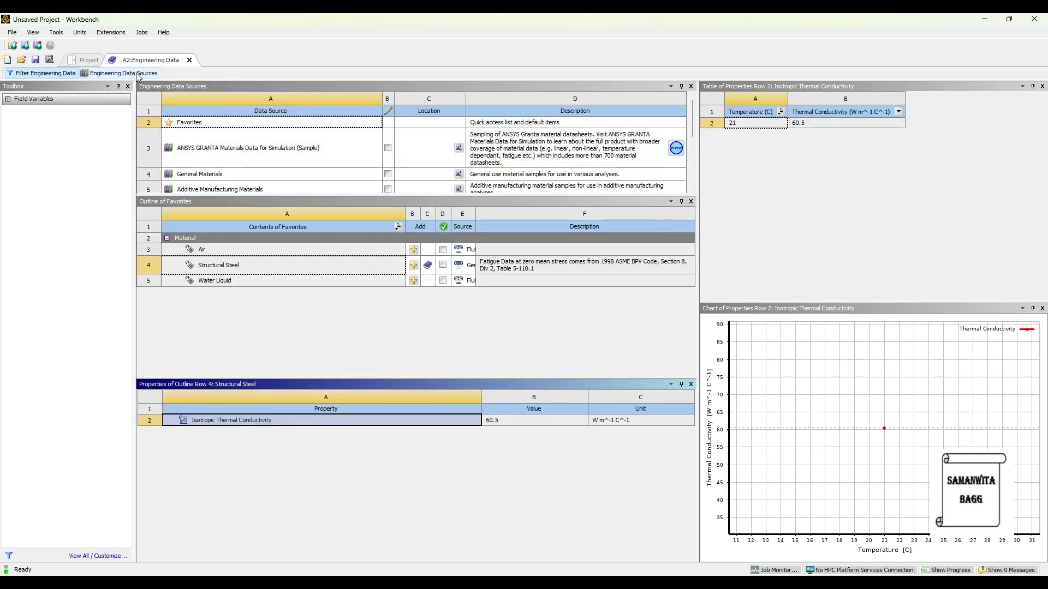
{"action": "left_click", "coordinate": [242, 175]}
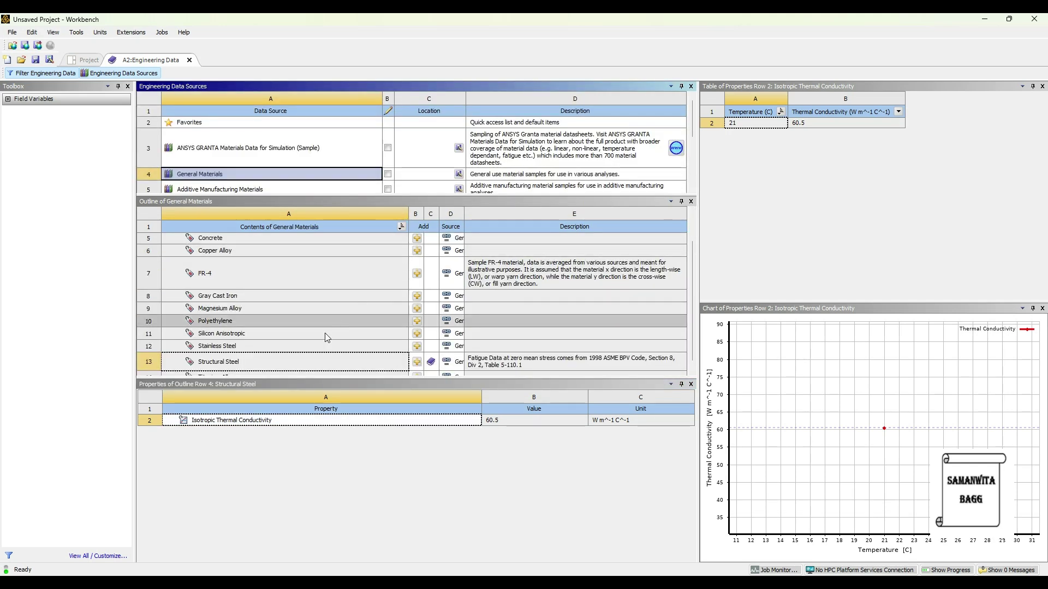
{"action": "left_click", "coordinate": [352, 358]}
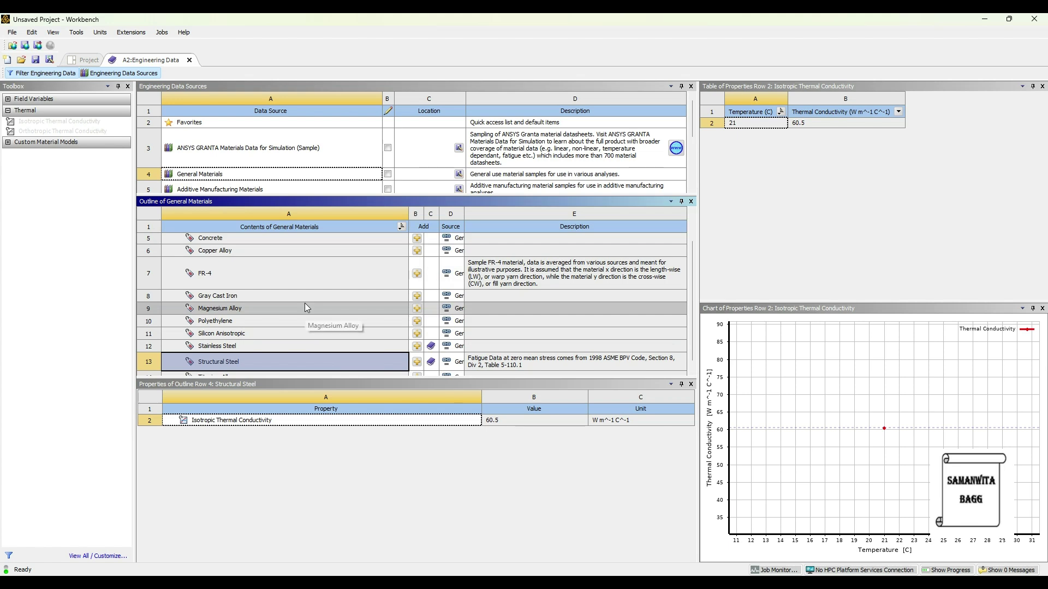
Return to the project schematic and import bottle.STEP as the thermal system's geometry
{"action": "left_click", "coordinate": [83, 60]}
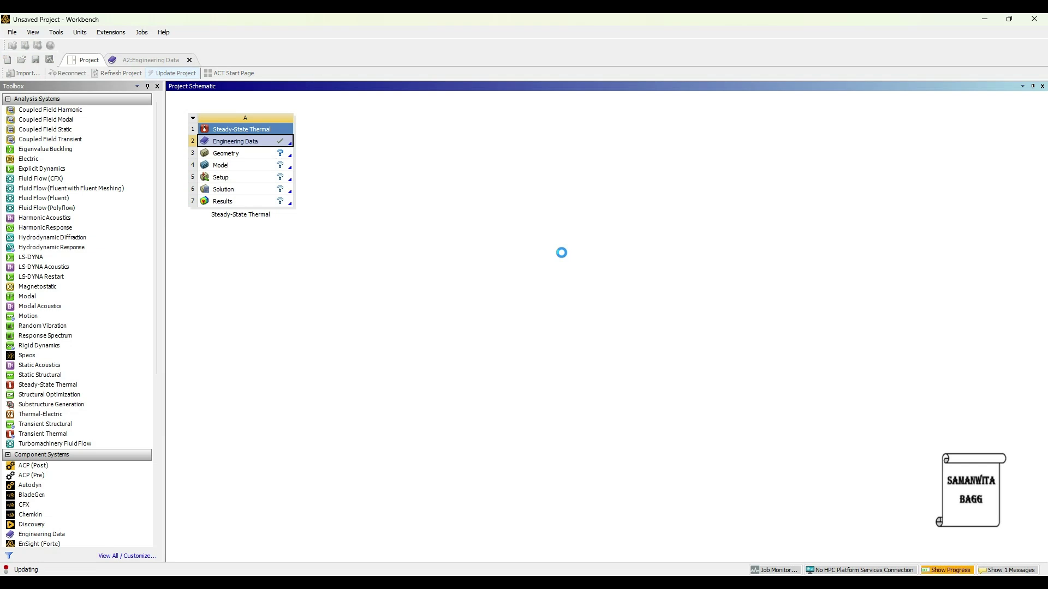
{"action": "left_click", "coordinate": [264, 158]}
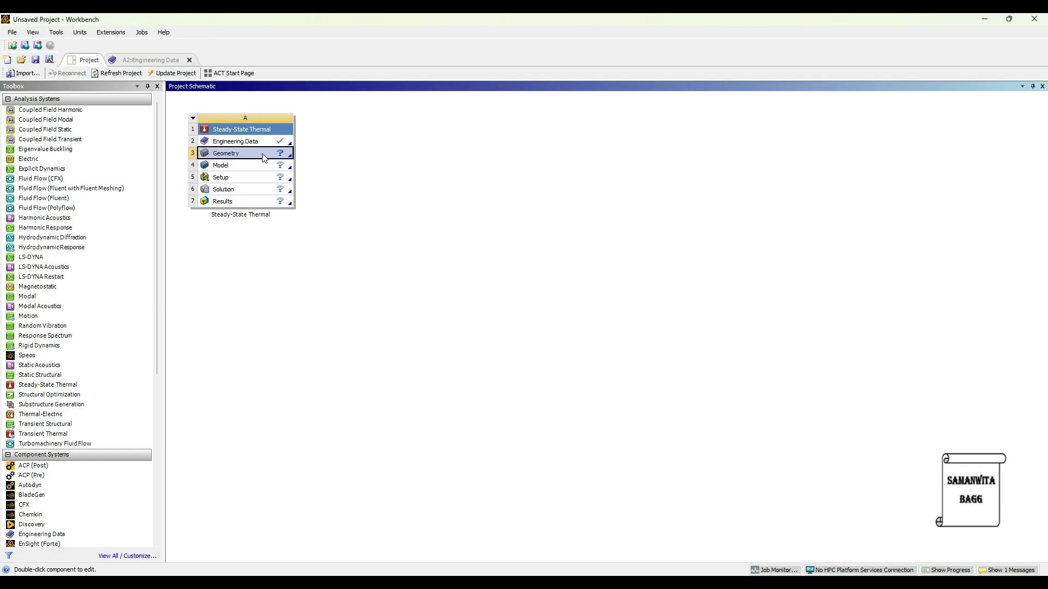
{"action": "right_click", "coordinate": [263, 155]}
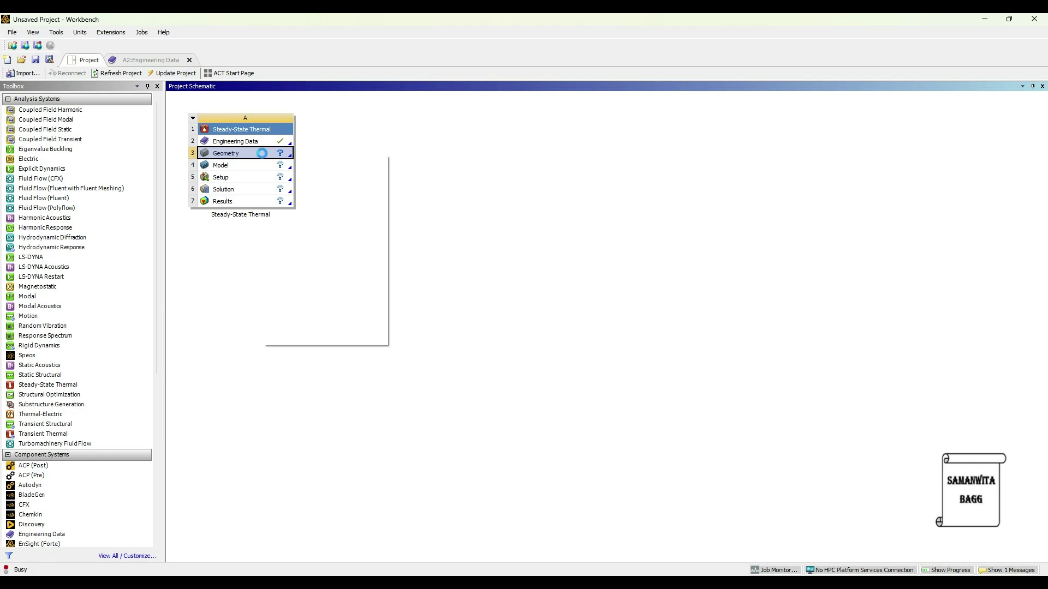
{"action": "mouse_move", "coordinate": [350, 196]}
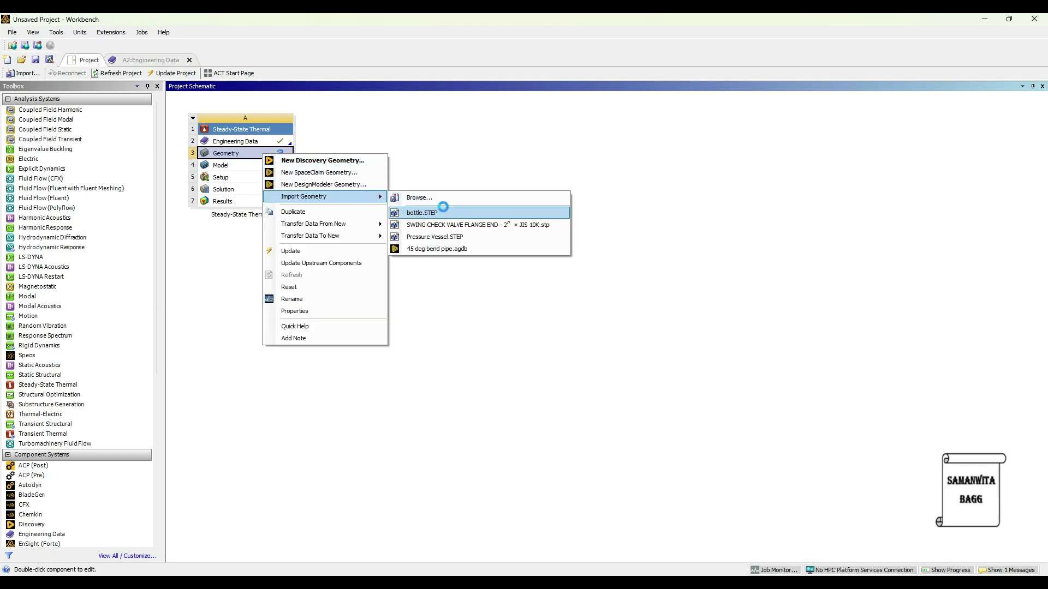
{"action": "left_click", "coordinate": [456, 213]}
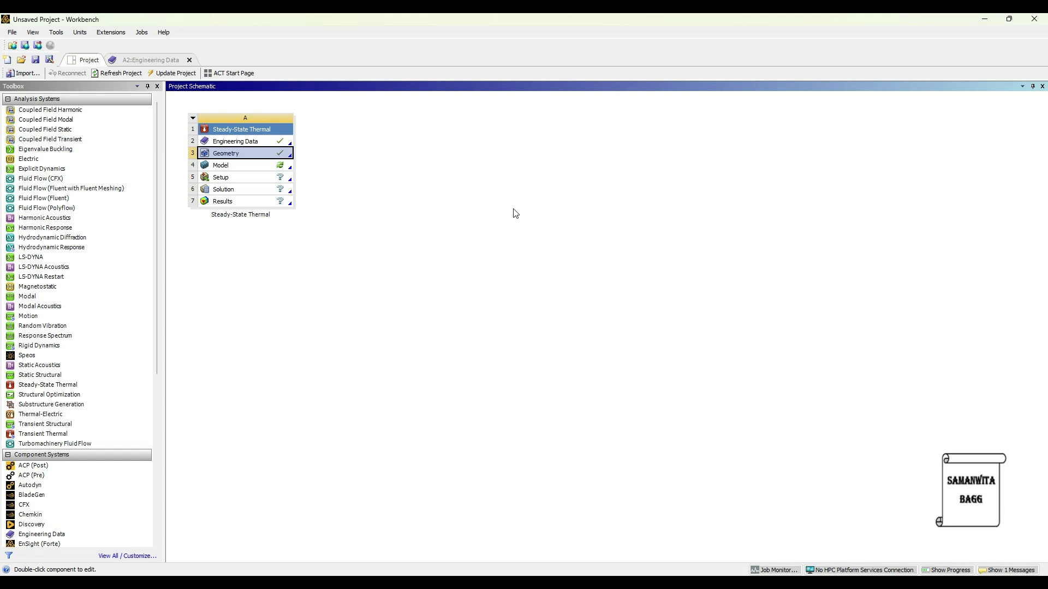
Open the thermal model in Mechanical and suppress the outlet body so it is excluded from the analysis
{"action": "double_click", "coordinate": [246, 167]}
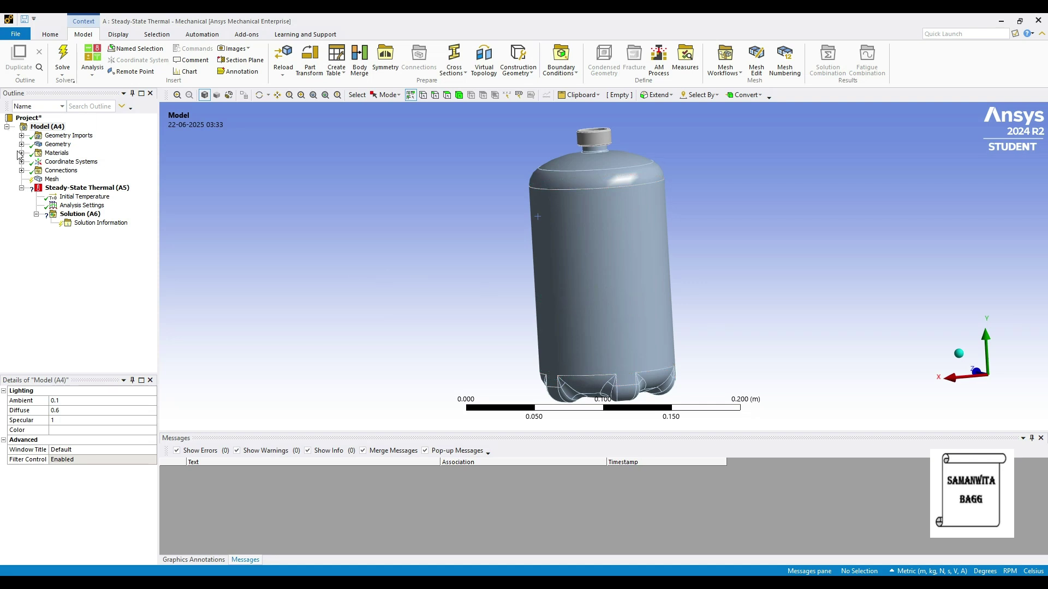
{"action": "left_click", "coordinate": [21, 144]}
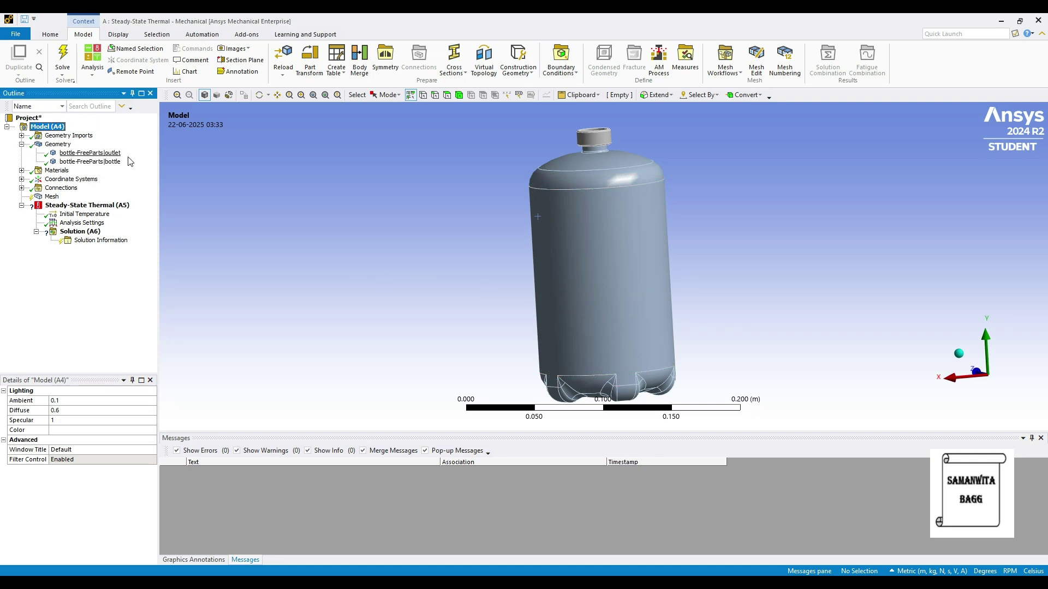
{"action": "left_click", "coordinate": [108, 154]}
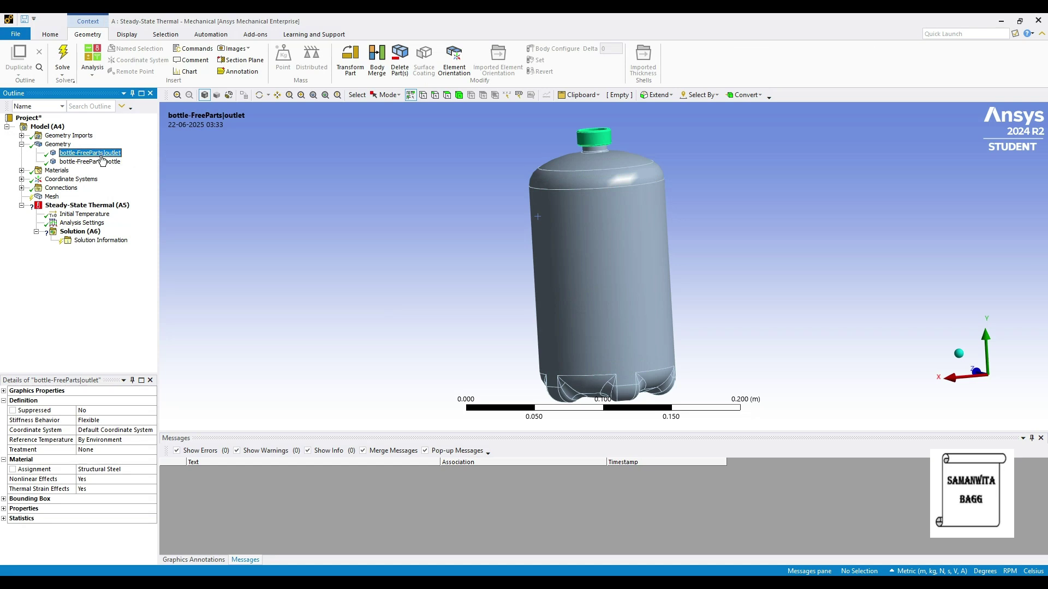
{"action": "right_click", "coordinate": [106, 156]}
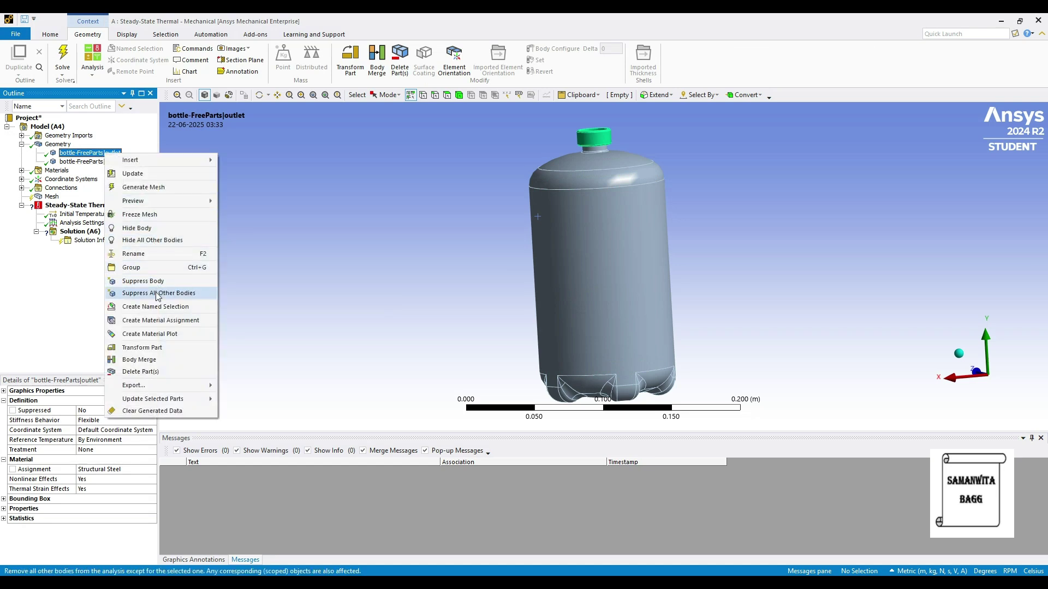
{"action": "key", "text": "Escape"}
Assign PET to the bottle body and generate its mesh with the default settings
{"action": "left_click", "coordinate": [109, 162]}
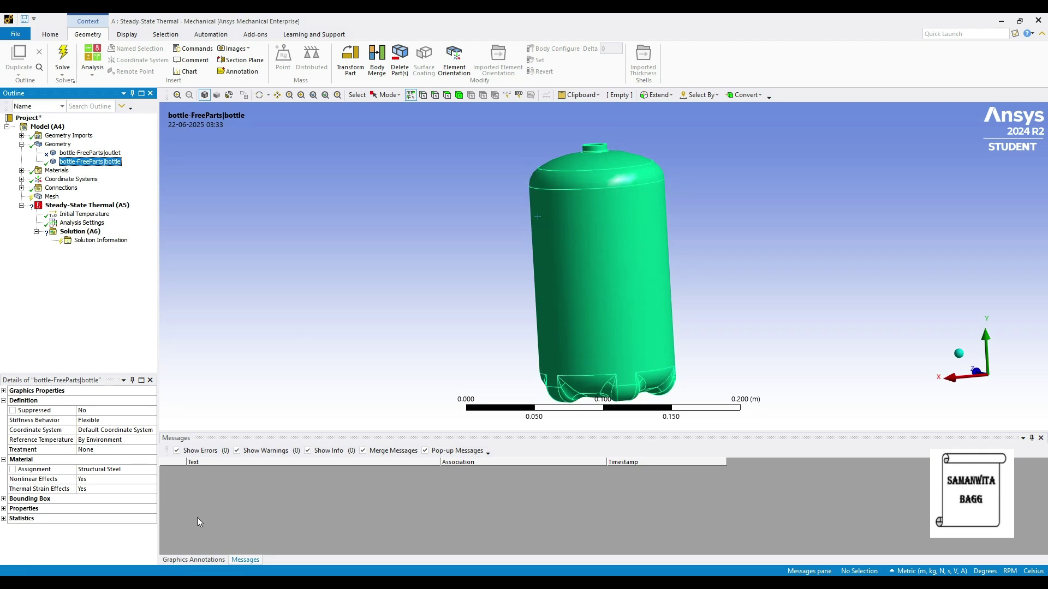
{"action": "left_click", "coordinate": [150, 471]}
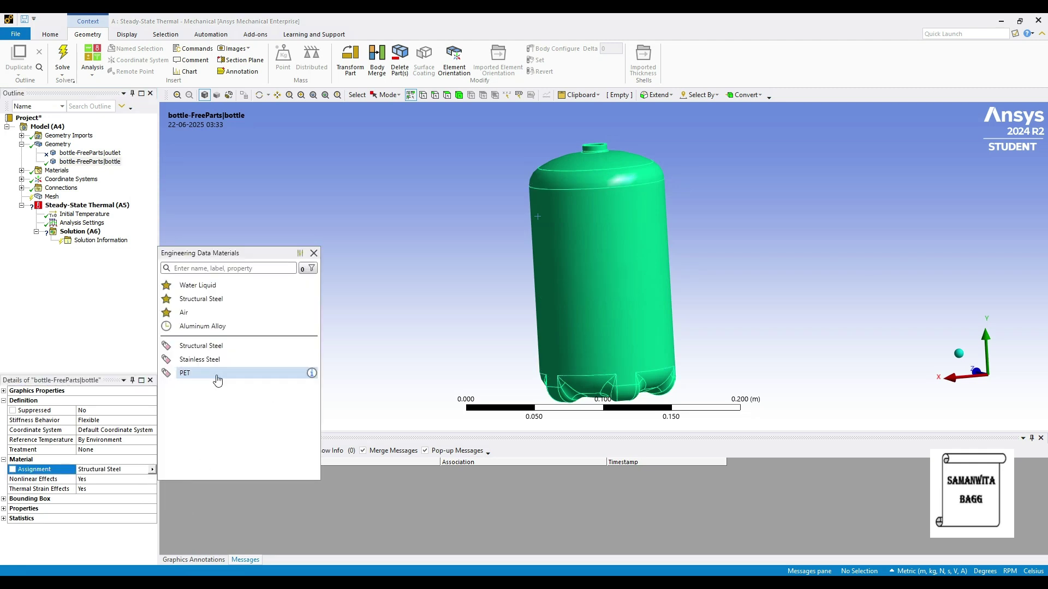
{"action": "left_click", "coordinate": [261, 373]}
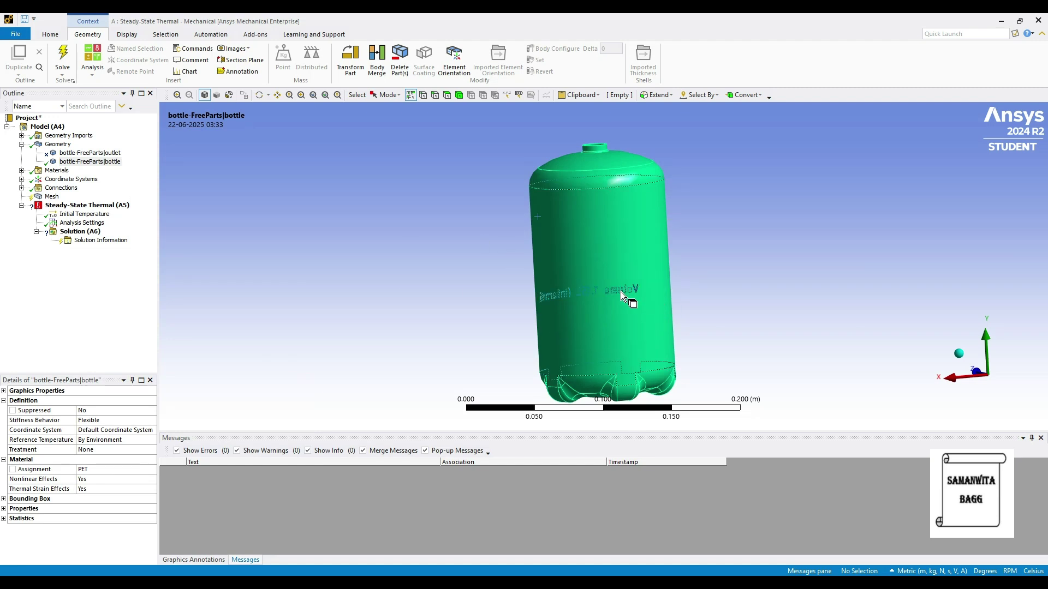
{"action": "left_click", "coordinate": [53, 197]}
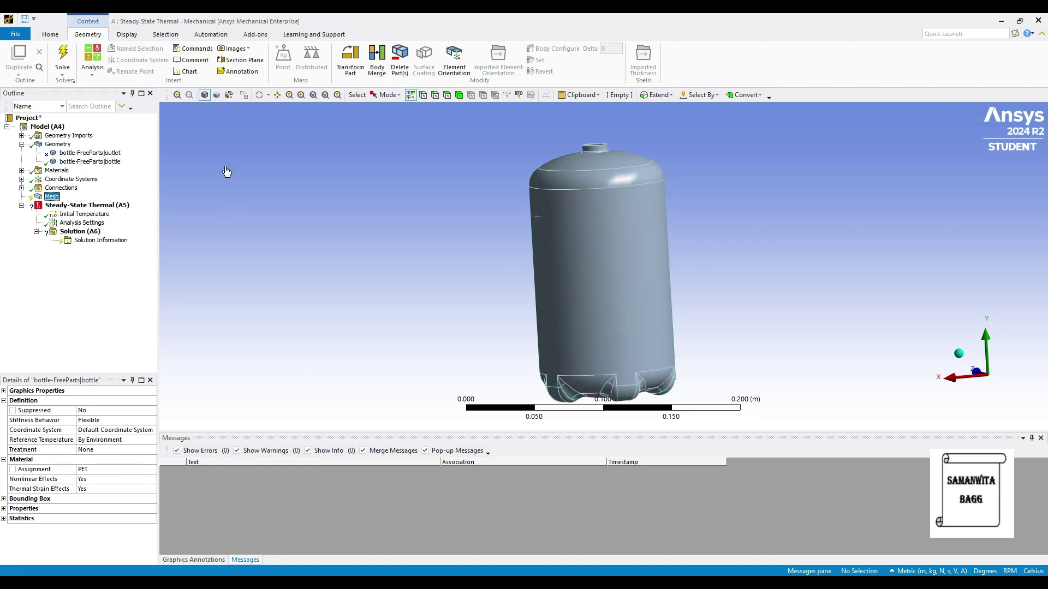
{"action": "left_click", "coordinate": [126, 57]}
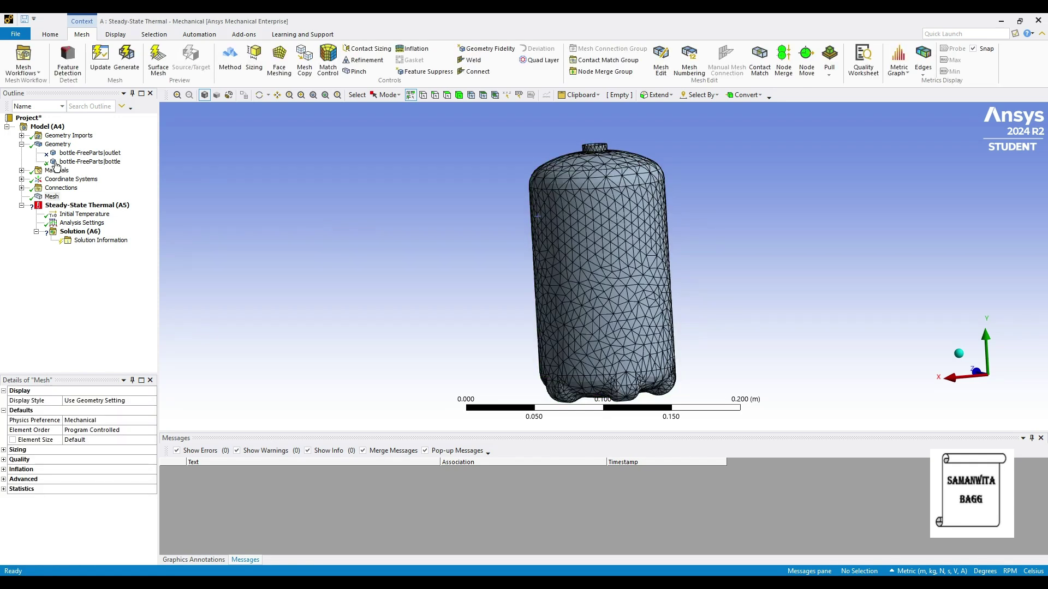
Insert a Temperature load into the Steady-State Thermal analysis
{"action": "left_click", "coordinate": [117, 205]}
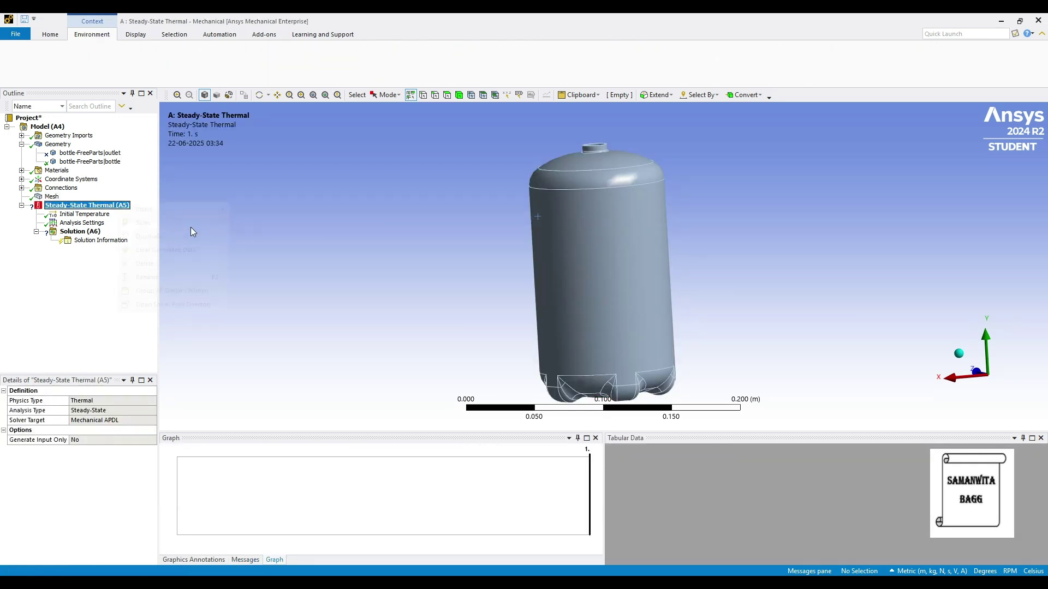
{"action": "right_click", "coordinate": [119, 206]}
{"action": "mouse_move", "coordinate": [180, 209]}
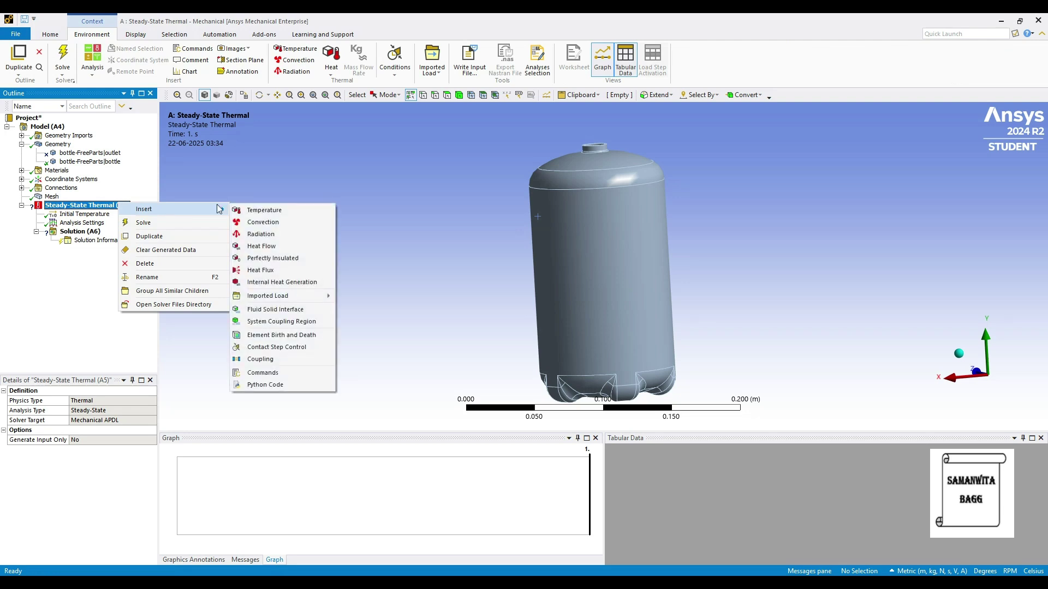
{"action": "left_click", "coordinate": [286, 213]}
Scope the temperature load to the bottle's 59 inner faces, picking them through the neck opening
{"action": "middle_click_drag", "start_coordinate": [588, 246], "coordinate": [589, 276]}
{"action": "scroll", "coordinate": [592, 240], "scroll_direction": "up", "scroll_amount": 3}
{"action": "left_click", "coordinate": [577, 225]}
{"action": "left_click", "coordinate": [575, 233], "text": "ctrl"}
{"action": "scroll", "coordinate": [575, 245], "scroll_direction": "up", "scroll_amount": 1}
{"action": "middle_click_drag", "start_coordinate": [576, 264], "coordinate": [580, 205]}
{"action": "left_click", "coordinate": [556, 206], "text": "ctrl"}
{"action": "scroll", "coordinate": [590, 213], "scroll_direction": "down", "scroll_amount": 3}
{"action": "middle_click_drag", "start_coordinate": [591, 250], "coordinate": [578, 224]}
{"action": "left_click", "coordinate": [92, 410]}
{"action": "middle_click_drag", "start_coordinate": [434, 297], "coordinate": [504, 269]}
Set the temperature load's magnitude to 4 °C
{"action": "left_click", "coordinate": [79, 442]}
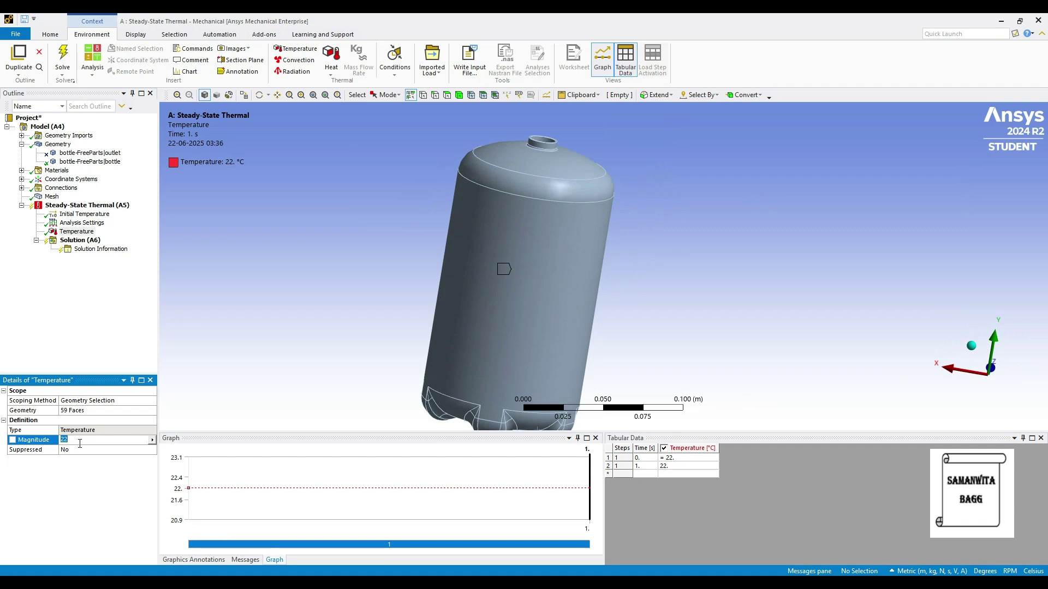
{"action": "type", "text": "4"}
{"action": "key", "text": "Return"}
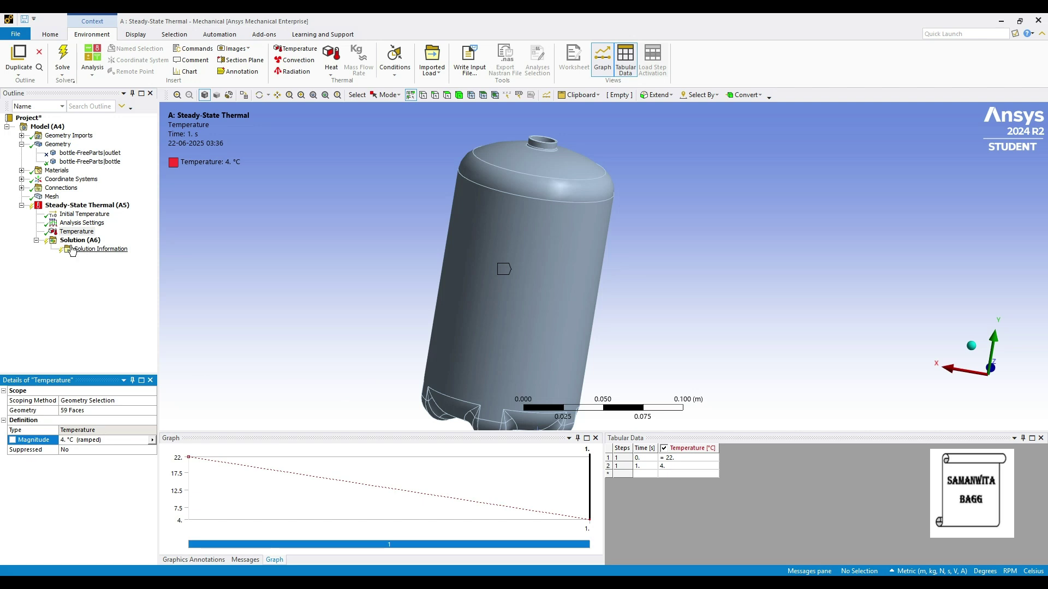
Insert a Convection load into the Steady-State Thermal analysis and scope it to the bottle's 71 outer faces, including the base
{"action": "right_click", "coordinate": [105, 211]}
{"action": "mouse_move", "coordinate": [163, 213]}
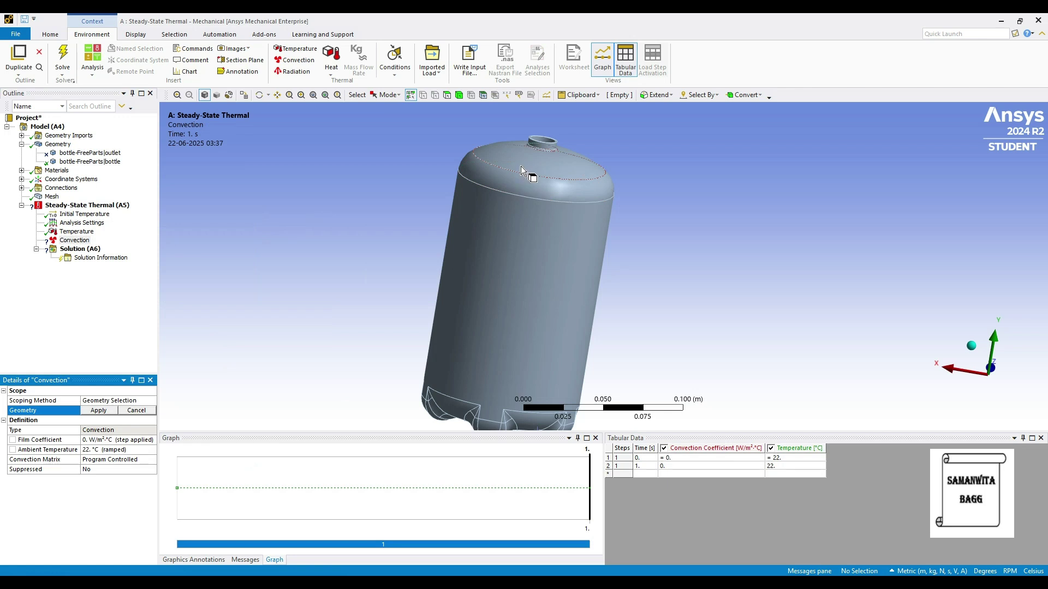
{"action": "left_click", "coordinate": [540, 147]}
{"action": "left_click", "coordinate": [492, 231], "text": "ctrl"}
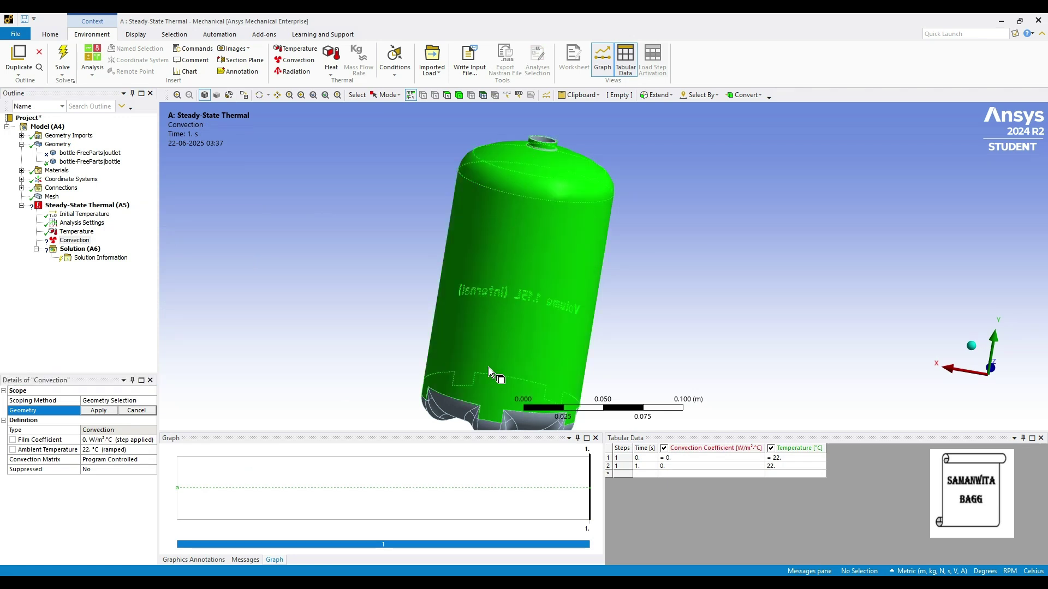
{"action": "left_click_drag", "start_coordinate": [461, 424], "coordinate": [557, 431], "text": "ctrl"}
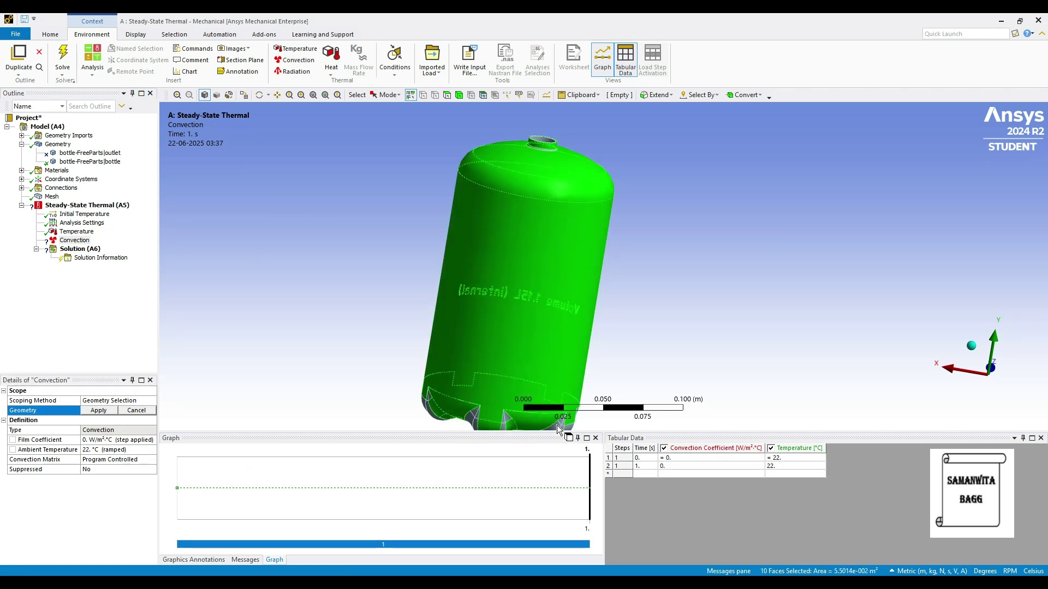
{"action": "scroll", "coordinate": [523, 310], "scroll_direction": "up", "scroll_amount": 3}
{"action": "middle_click_drag", "start_coordinate": [480, 288], "coordinate": [513, 259]}
{"action": "left_click_drag", "start_coordinate": [430, 347], "coordinate": [435, 263], "text": "ctrl"}
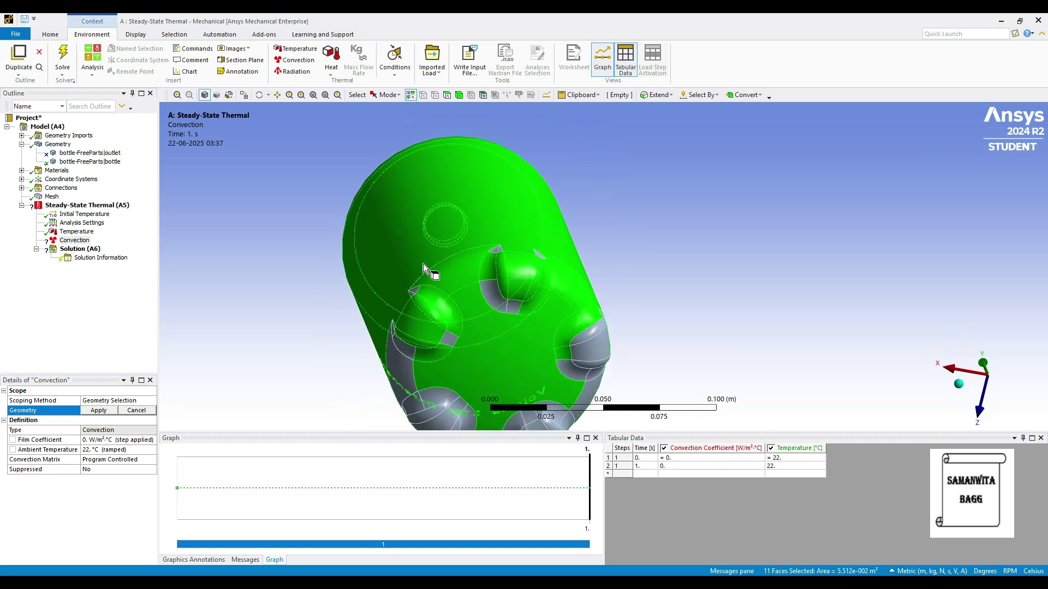
{"action": "middle_click_drag", "start_coordinate": [434, 263], "coordinate": [451, 370]}
{"action": "scroll", "coordinate": [452, 370], "scroll_direction": "down", "scroll_amount": 3}
{"action": "left_click", "coordinate": [98, 411]}
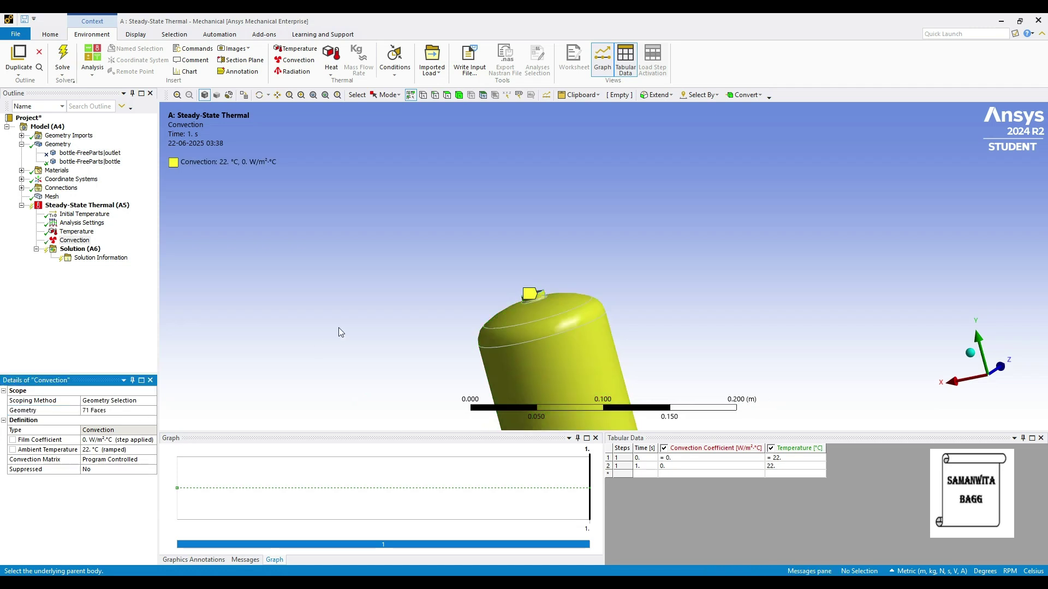
Set the convection load's film coefficient to 10 W/m²·°C and its ambient temperature to 40 °C
{"action": "scroll", "coordinate": [568, 328], "scroll_direction": "down", "scroll_amount": 2}
{"action": "middle_click_drag", "start_coordinate": [576, 355], "coordinate": [535, 256], "text": "ctrl"}
{"action": "left_click", "coordinate": [104, 440]}
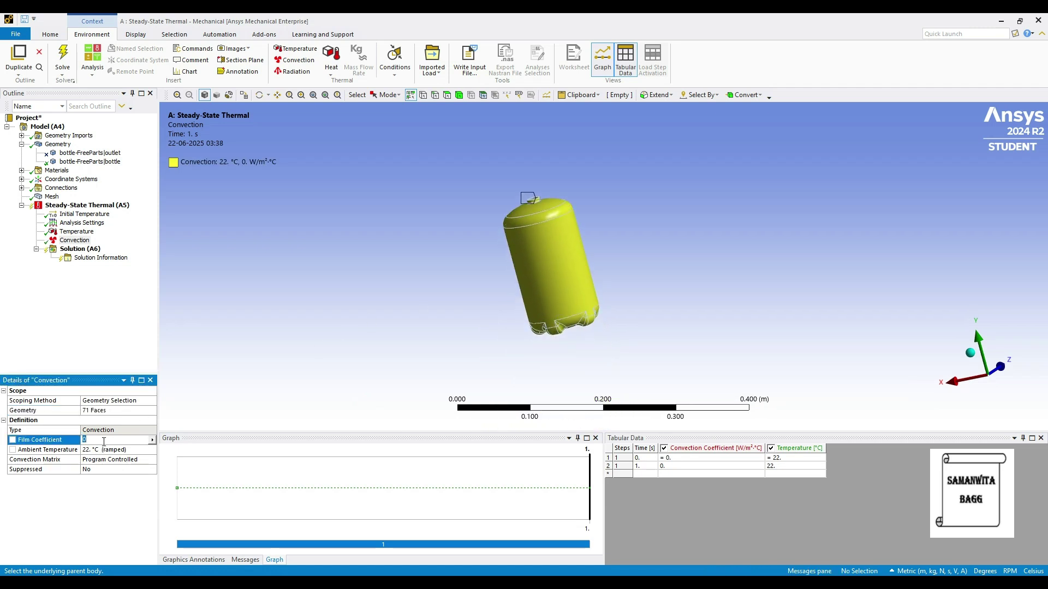
{"action": "type", "text": "10"}
{"action": "key", "text": "Return"}
{"action": "left_click", "coordinate": [91, 451]}
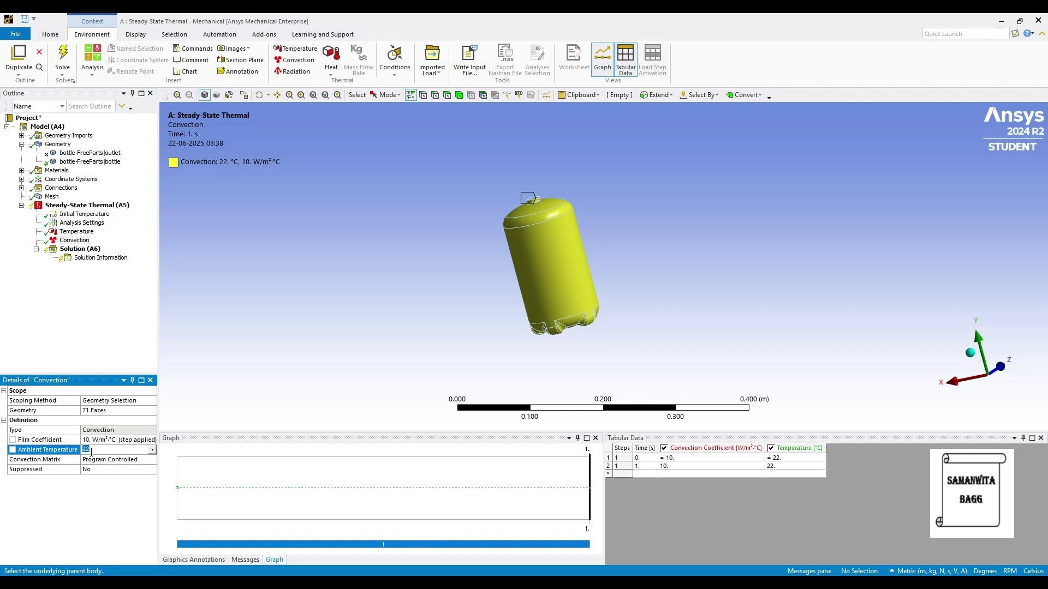
{"action": "key", "text": "Return"}
{"action": "left_click", "coordinate": [92, 451]}
{"action": "type", "text": "40"}
{"action": "key", "text": "Return"}
{"action": "left_click", "coordinate": [338, 336]}
Insert a thermal Temperature result for all bodies under the Solution
{"action": "left_click", "coordinate": [82, 249]}
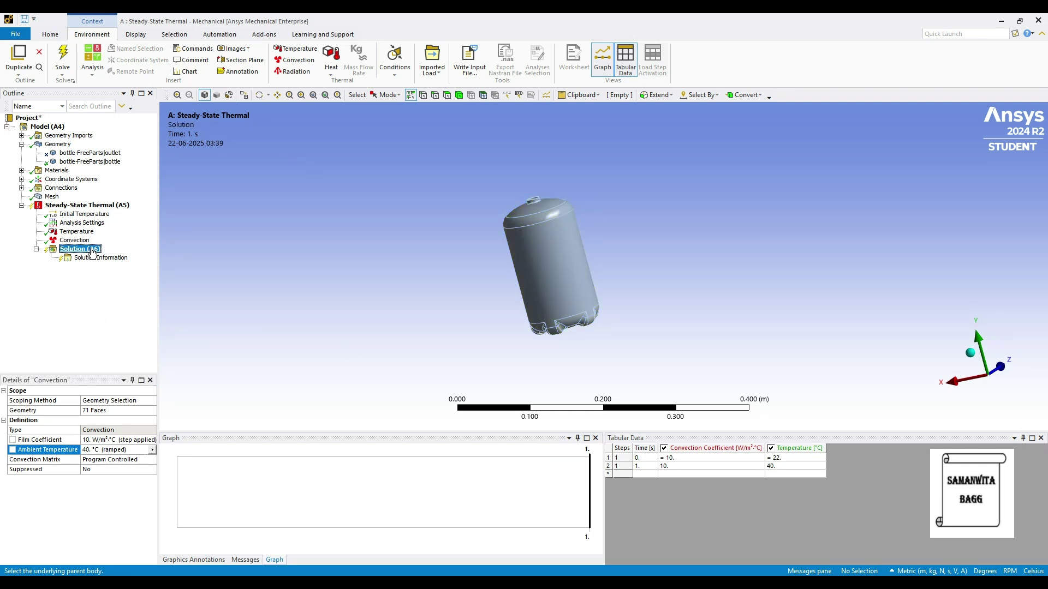
{"action": "right_click", "coordinate": [92, 250]}
{"action": "mouse_move", "coordinate": [197, 256]}
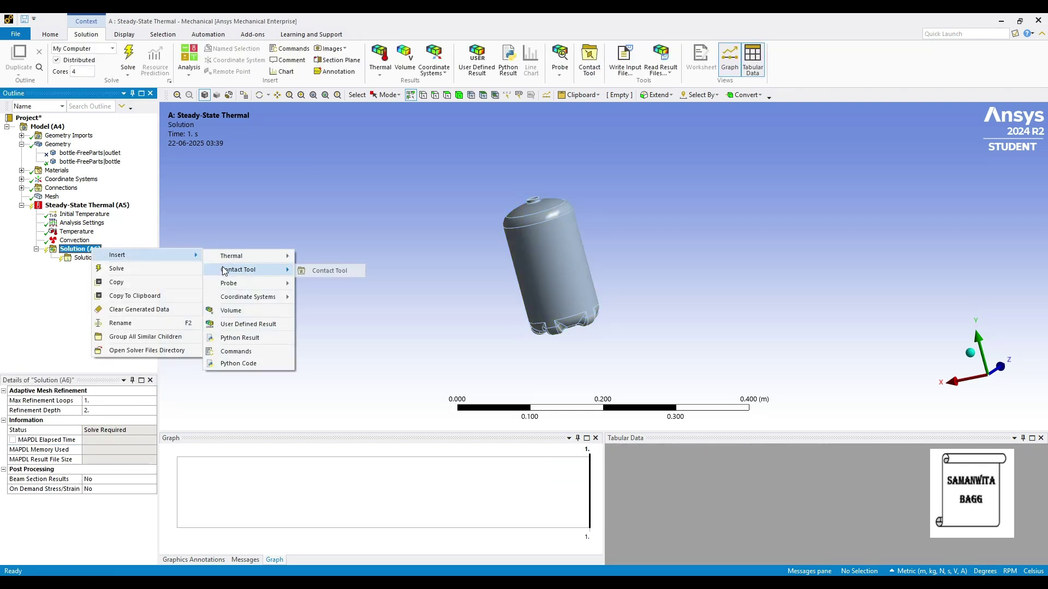
{"action": "mouse_move", "coordinate": [245, 256]}
{"action": "left_click", "coordinate": [319, 257]}
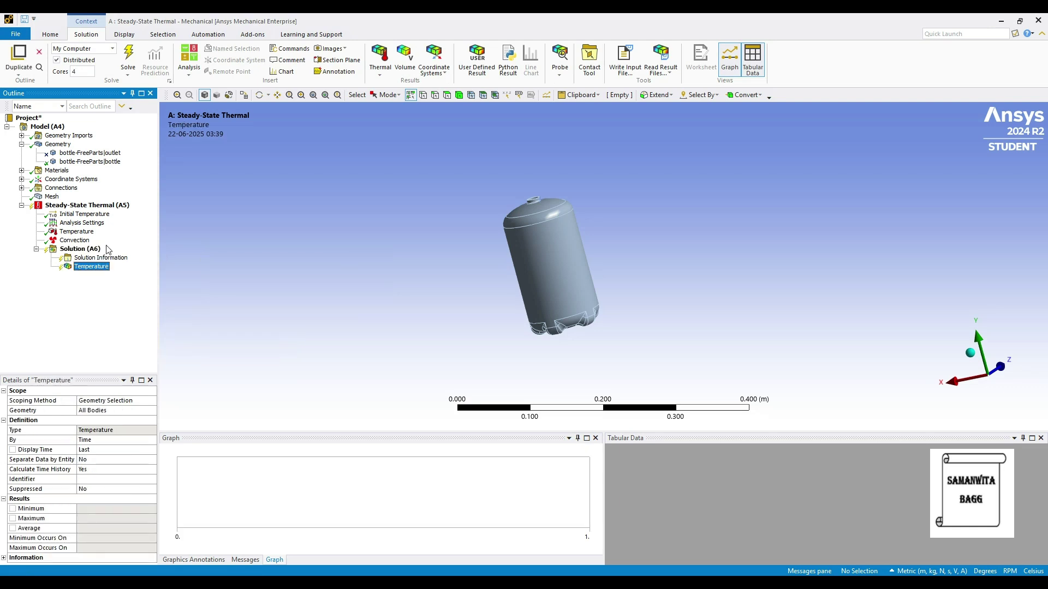
Insert a Total Heat Flux result for all bodies under the Solution
{"action": "left_click", "coordinate": [80, 249]}
{"action": "right_click", "coordinate": [98, 250]}
{"action": "mouse_move", "coordinate": [164, 256]}
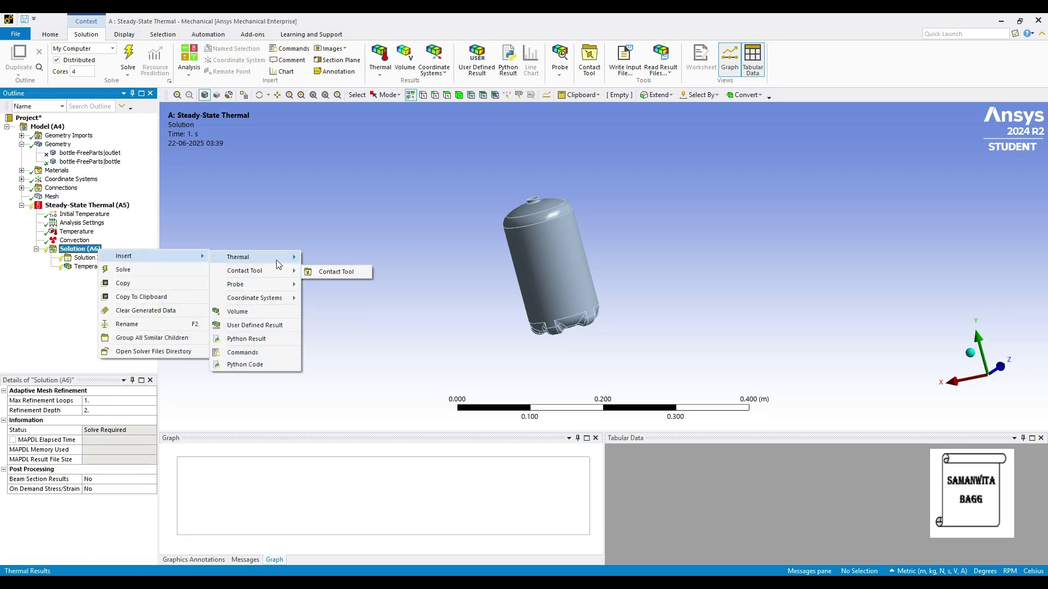
{"action": "mouse_move", "coordinate": [246, 257]}
{"action": "left_click", "coordinate": [338, 272]}
Insert a Directional Heat Flux result under the Solution, oriented along the X Axis
{"action": "left_click", "coordinate": [81, 249]}
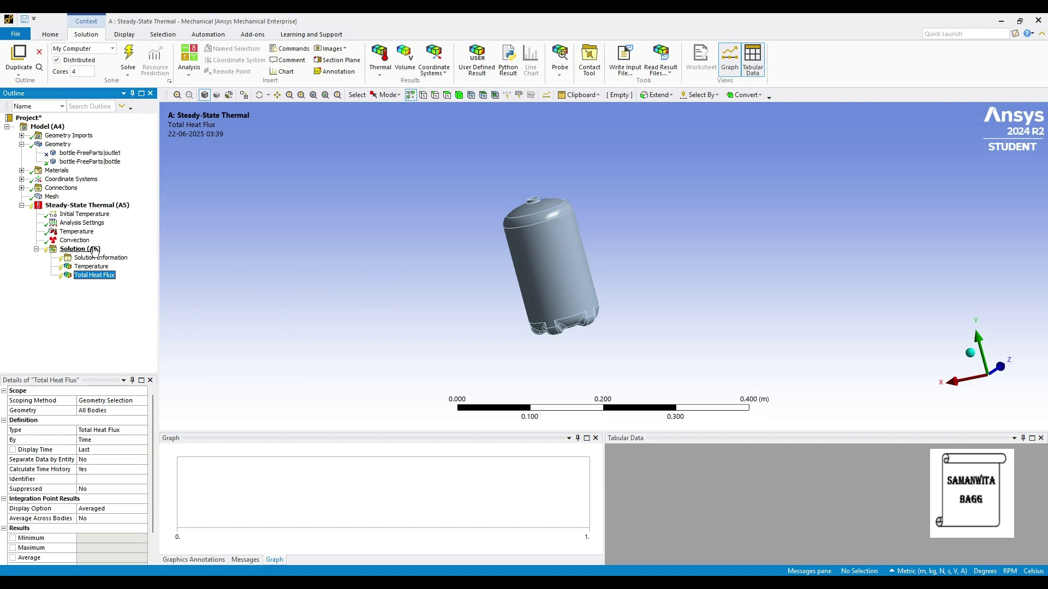
{"action": "right_click", "coordinate": [95, 250]}
{"action": "mouse_move", "coordinate": [164, 253]}
{"action": "mouse_move", "coordinate": [245, 255]}
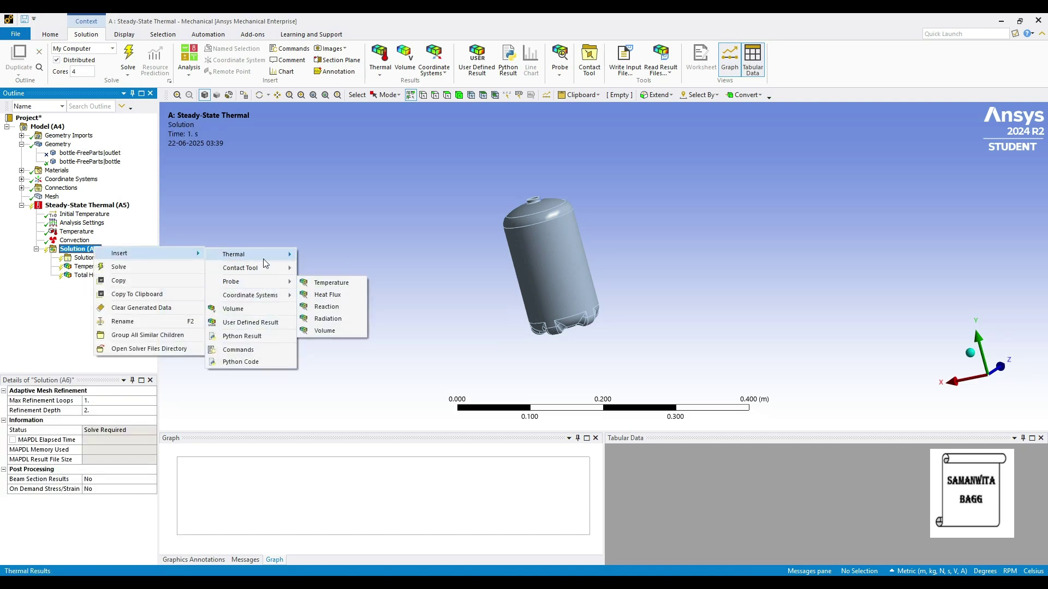
{"action": "left_click", "coordinate": [341, 282]}
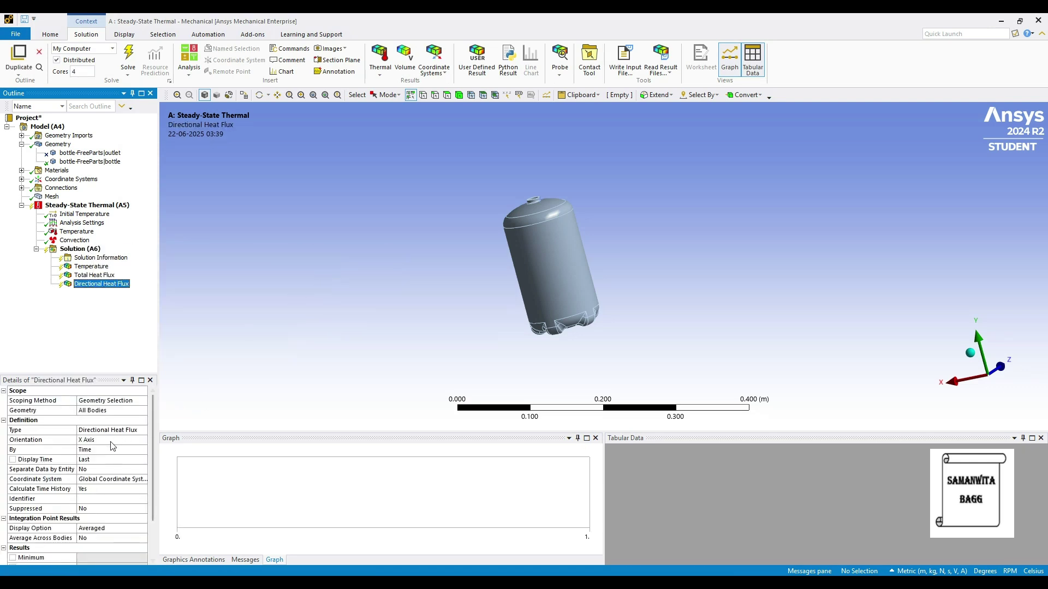
Insert a second Directional Heat Flux result under the Solution and set its orientation to Y Axis
{"action": "right_click", "coordinate": [94, 250]}
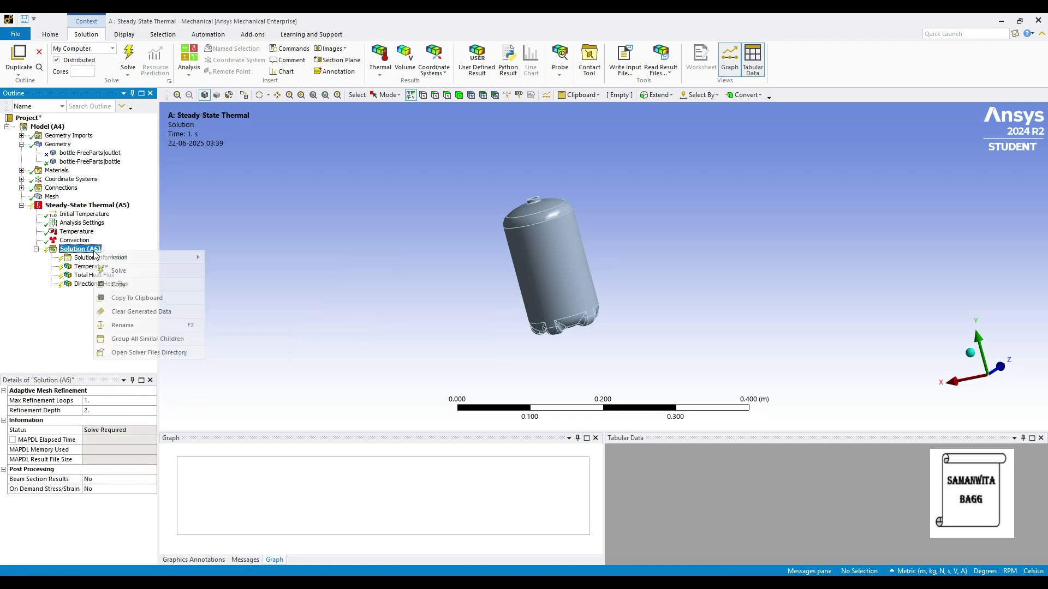
{"action": "mouse_move", "coordinate": [164, 257]}
{"action": "mouse_move", "coordinate": [247, 258]}
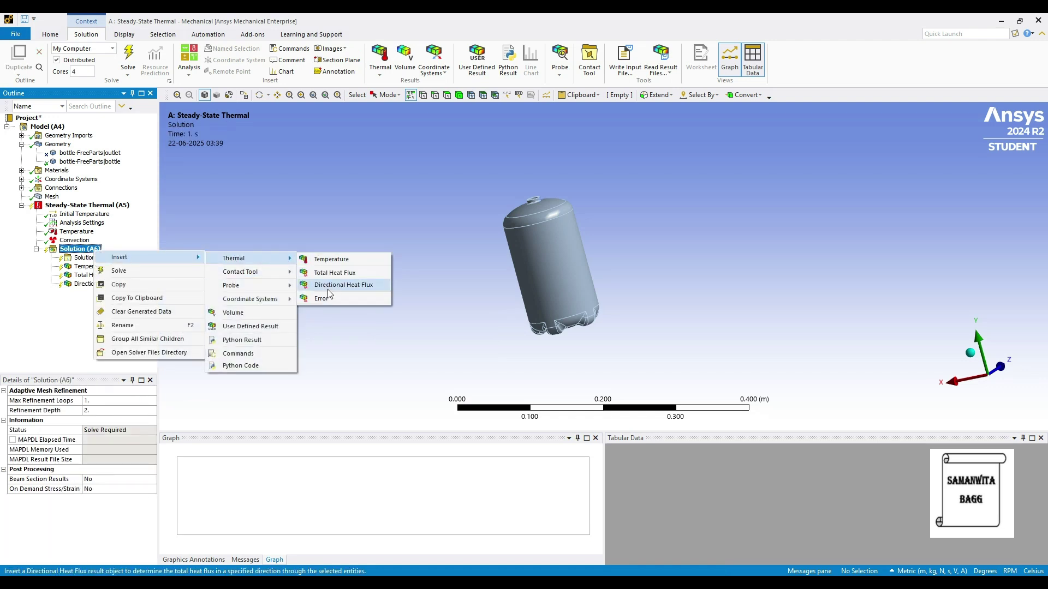
{"action": "left_click", "coordinate": [331, 290]}
{"action": "left_click", "coordinate": [110, 440]}
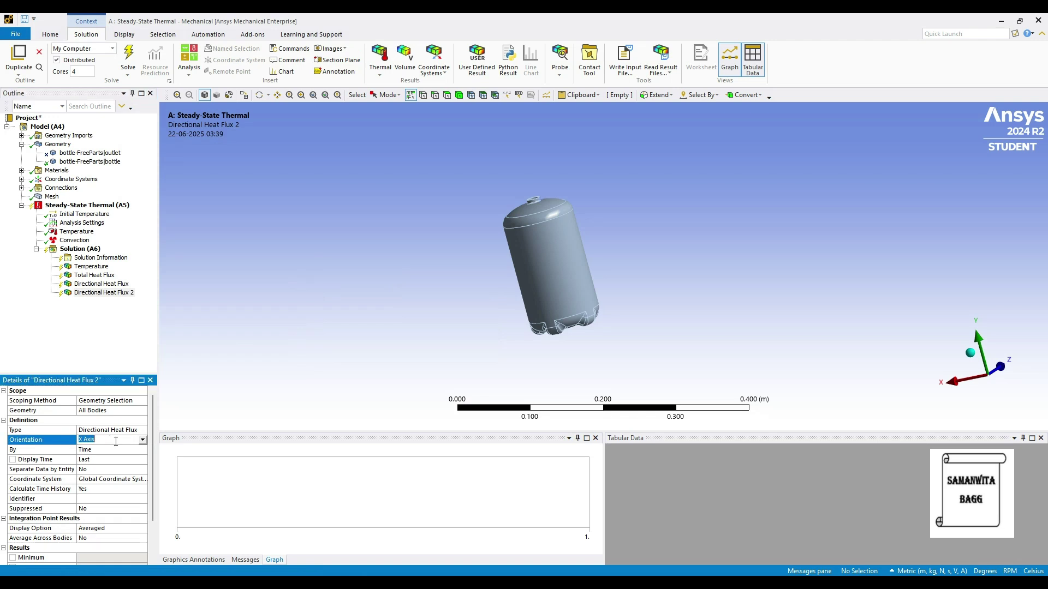
{"action": "left_click", "coordinate": [144, 440]}
{"action": "left_click", "coordinate": [104, 459]}
Solve the steady-state thermal analysis and inspect the temperature contours from several sides, including their animation
{"action": "left_click", "coordinate": [76, 249]}
{"action": "left_click", "coordinate": [129, 60]}
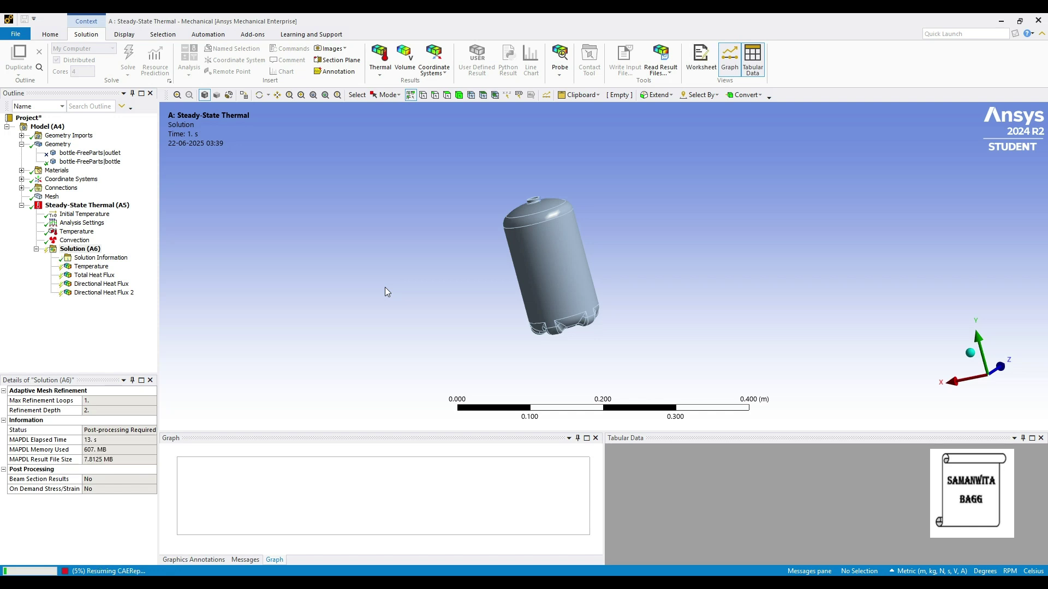
{"action": "left_click", "coordinate": [96, 267]}
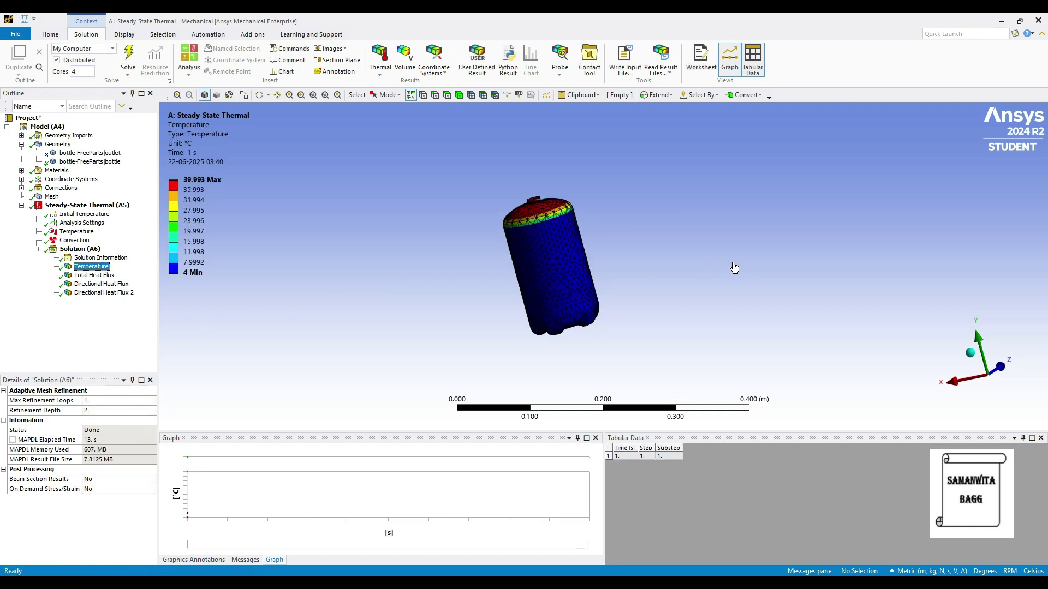
{"action": "middle_click_drag", "start_coordinate": [734, 268], "coordinate": [426, 342]}
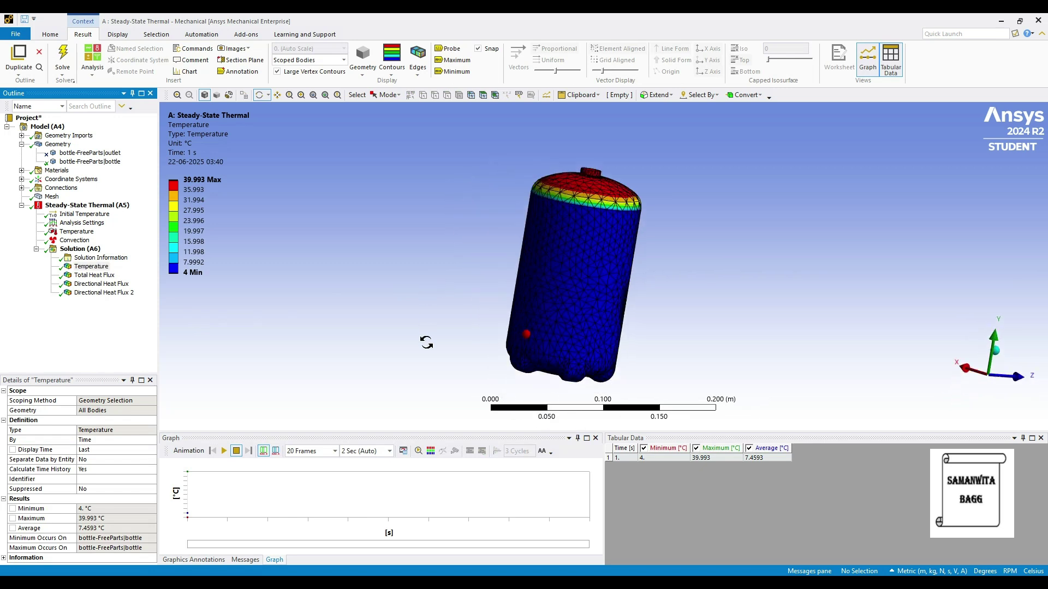
{"action": "middle_click_drag", "start_coordinate": [604, 311], "coordinate": [552, 346]}
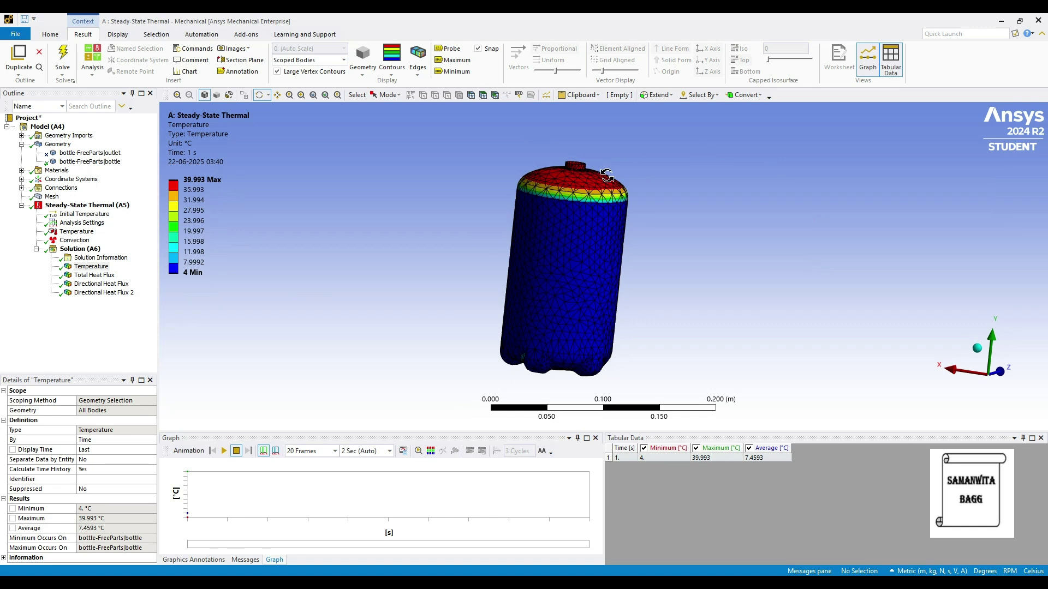
{"action": "left_click", "coordinate": [223, 451]}
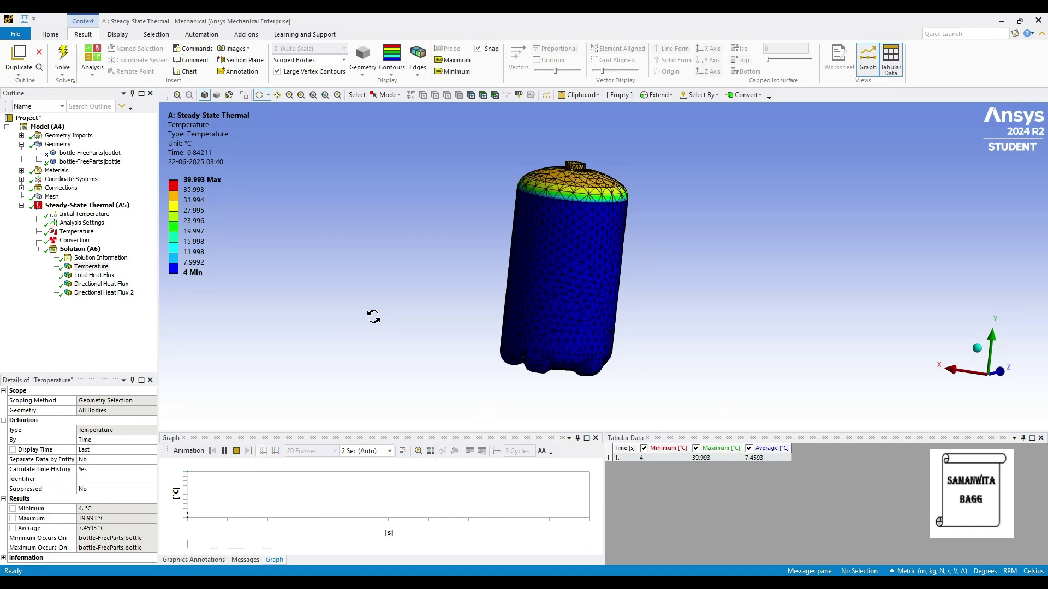
{"action": "left_click", "coordinate": [224, 451]}
Display the total heat flux on the bottle and mark its maximum and minimum locations
{"action": "left_click", "coordinate": [93, 275]}
{"action": "left_click_drag", "start_coordinate": [570, 344], "coordinate": [632, 350]}
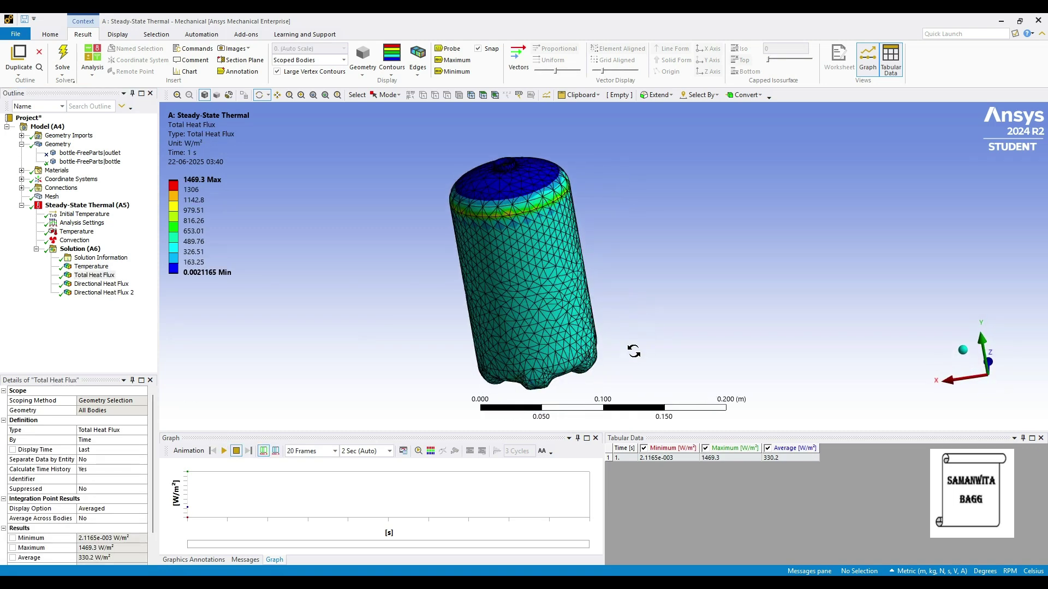
{"action": "left_click_drag", "start_coordinate": [563, 302], "coordinate": [540, 321]}
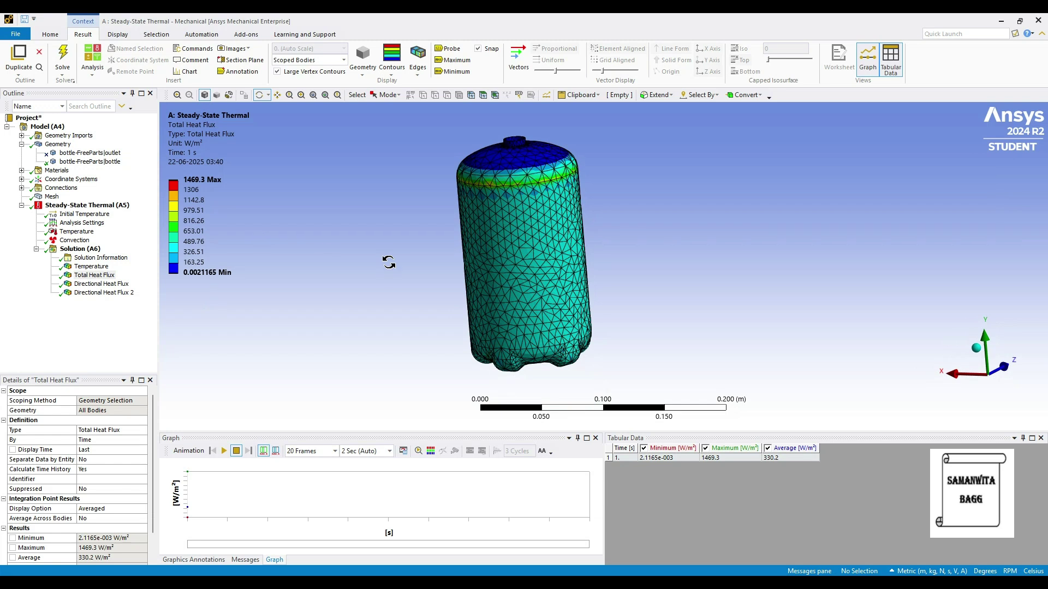
{"action": "left_click", "coordinate": [453, 60]}
{"action": "left_click", "coordinate": [453, 72]}
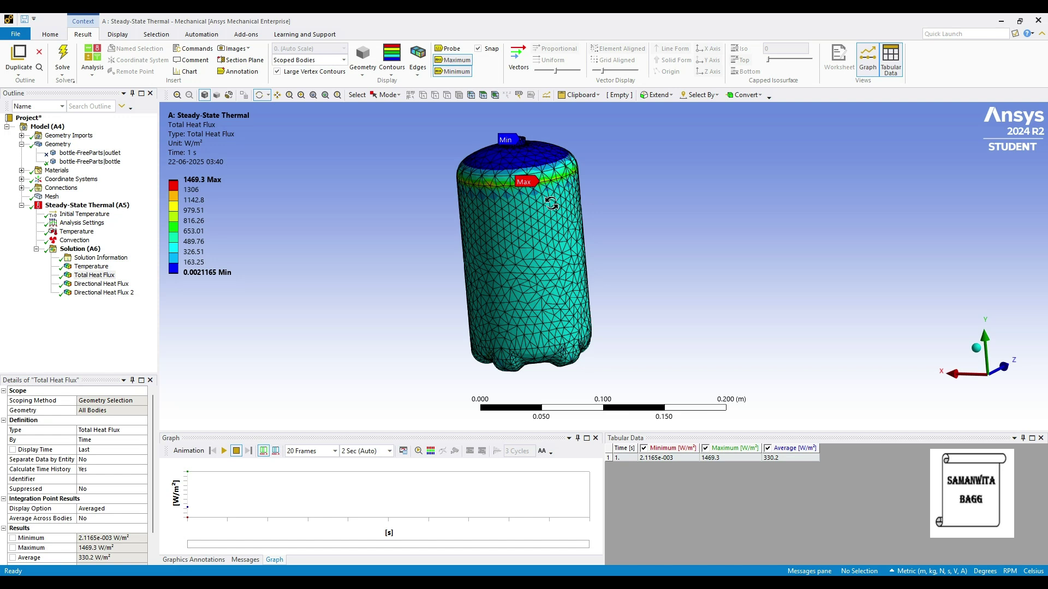
Animate the total heat flux result, and view the X-axis and Y-axis directional heat flux contours
{"action": "left_click", "coordinate": [224, 451]}
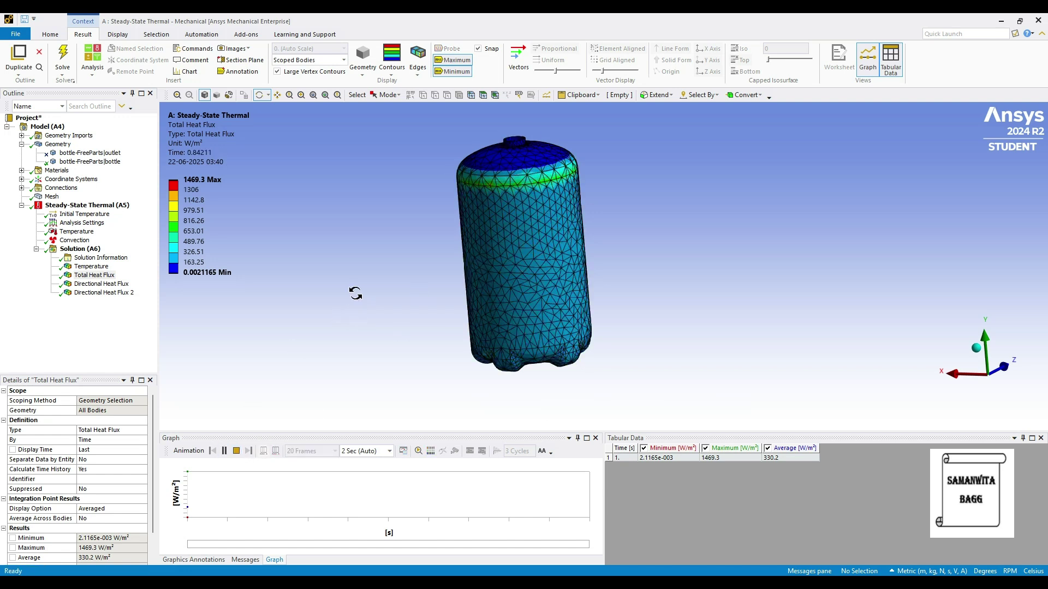
{"action": "left_click", "coordinate": [224, 451]}
{"action": "left_click", "coordinate": [109, 284]}
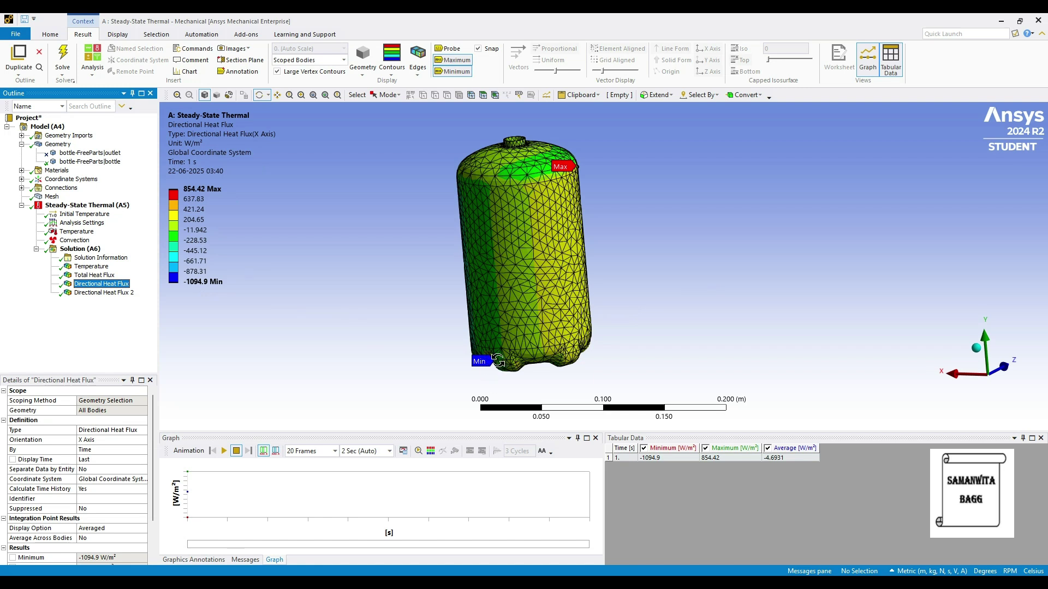
{"action": "left_click", "coordinate": [124, 293]}
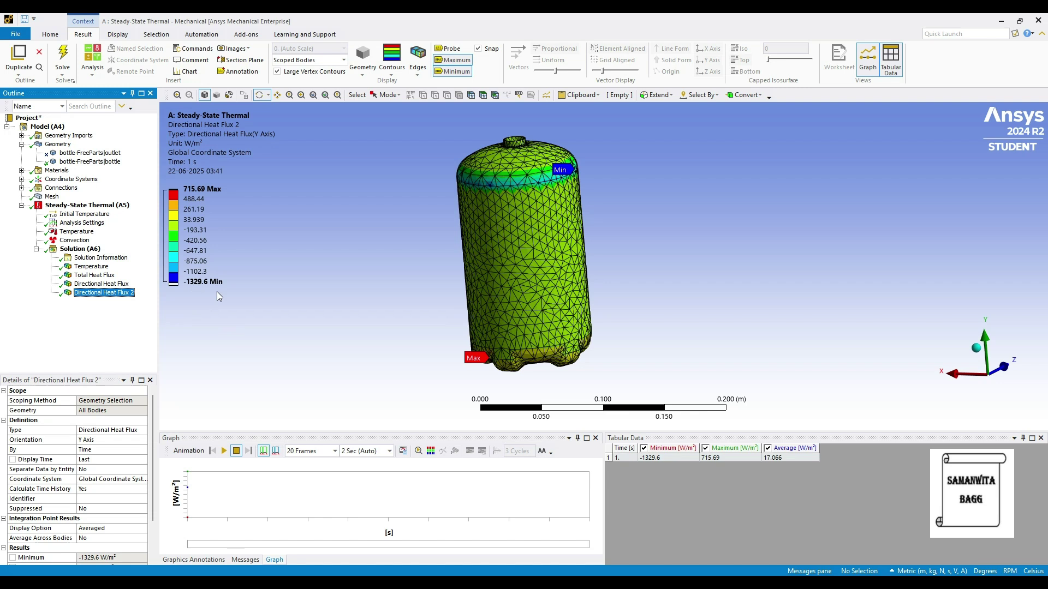
Change the bottle body's material assignment to Stainless Steel
{"action": "left_click", "coordinate": [87, 162]}
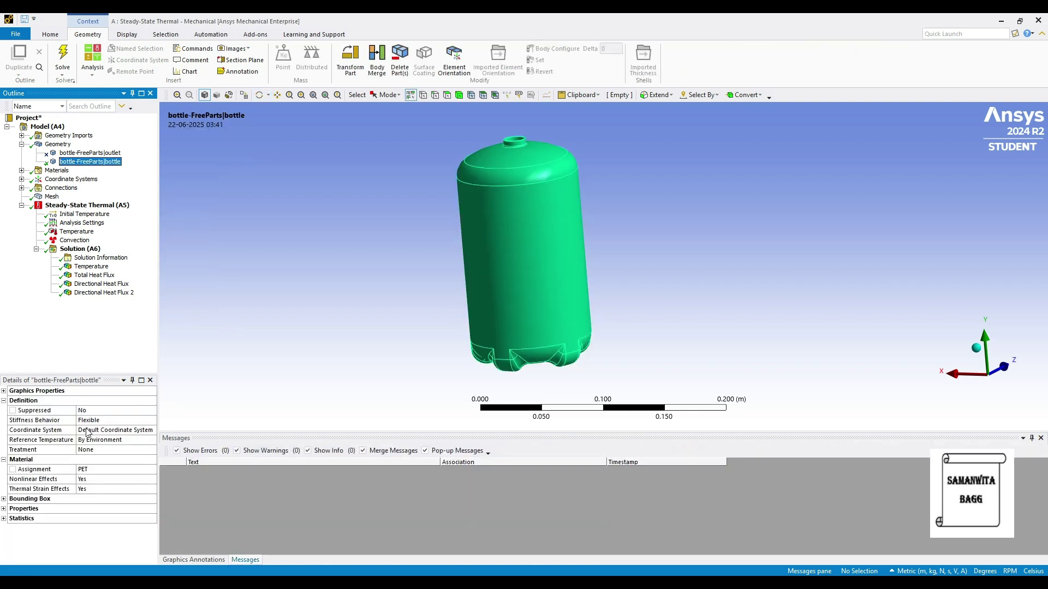
{"action": "left_click", "coordinate": [129, 470]}
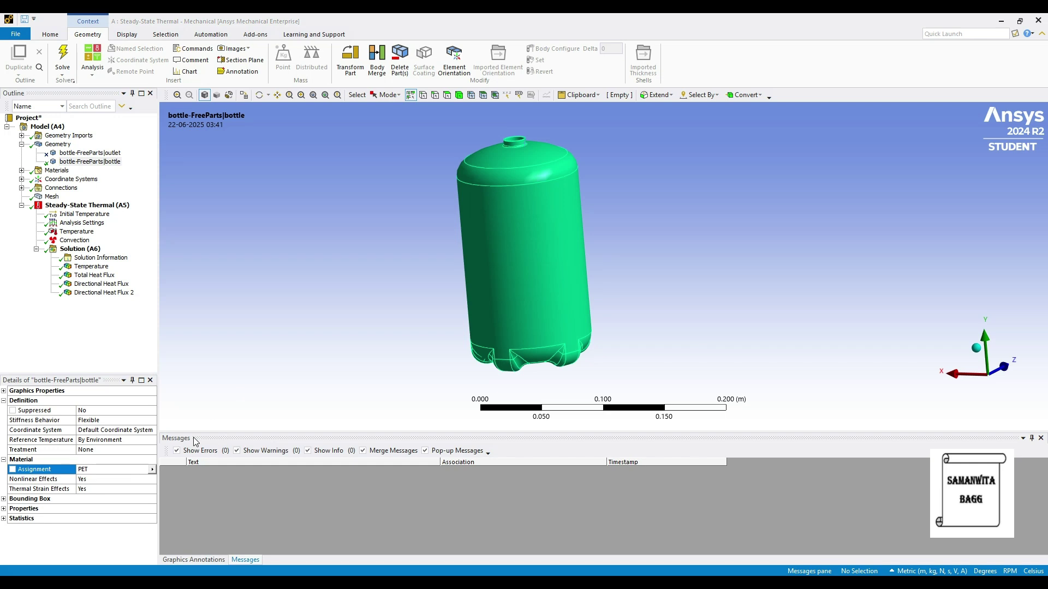
{"action": "left_click", "coordinate": [152, 470]}
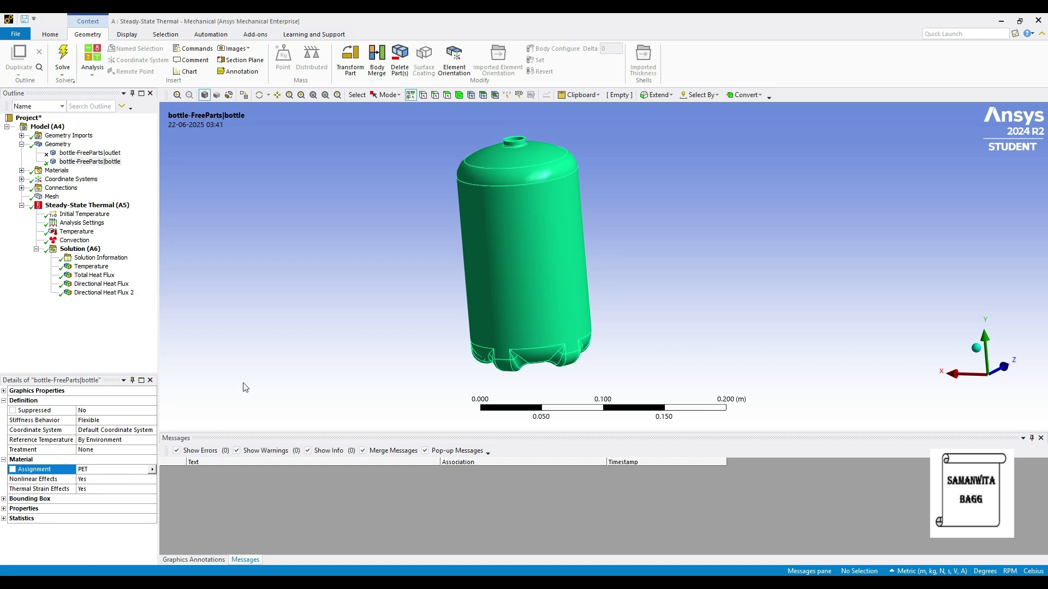
{"action": "left_click", "coordinate": [236, 360]}
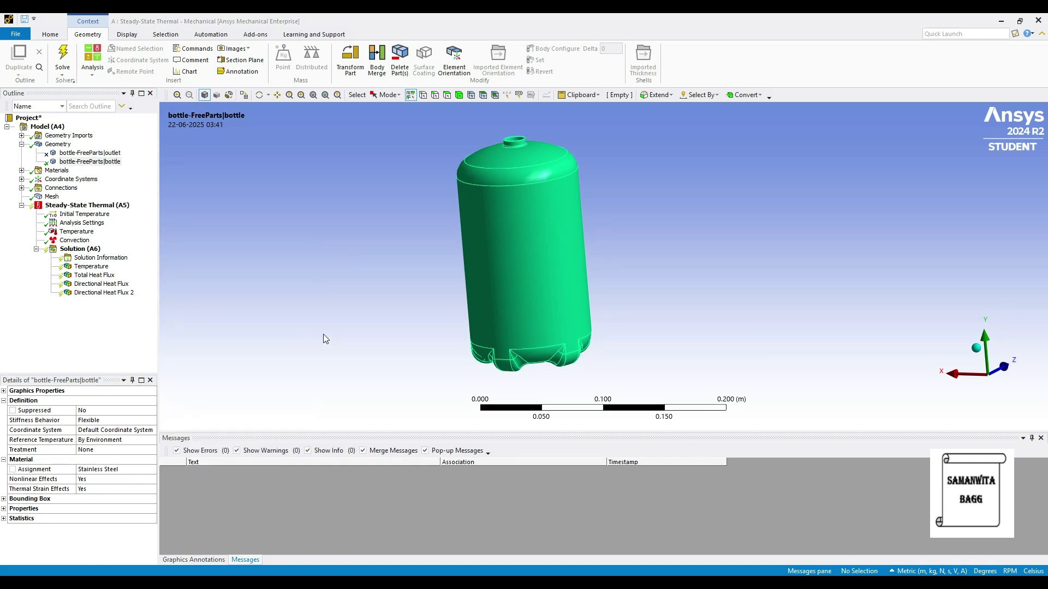
Solve the analysis again with the stainless steel bottle and show its temperature distribution
{"action": "left_click", "coordinate": [80, 249]}
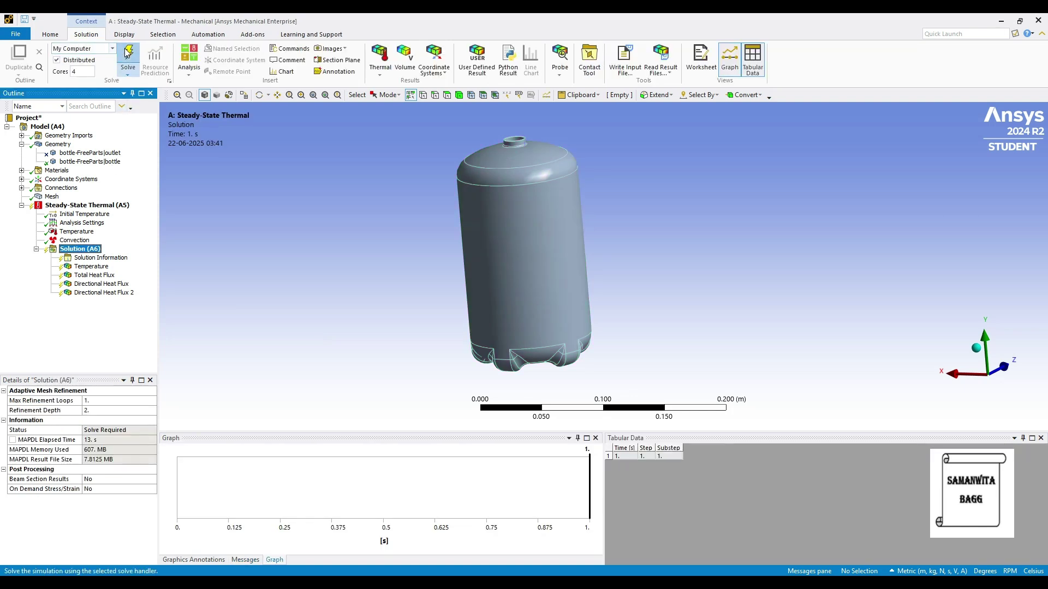
{"action": "key", "text": "F5"}
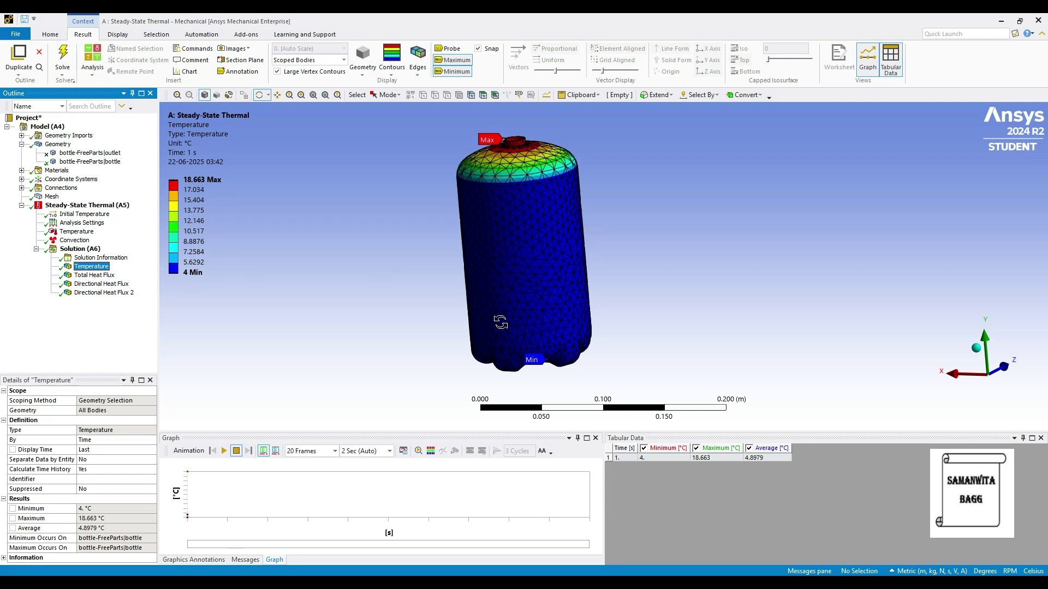
{"action": "mouse_move", "coordinate": [208, 207]}
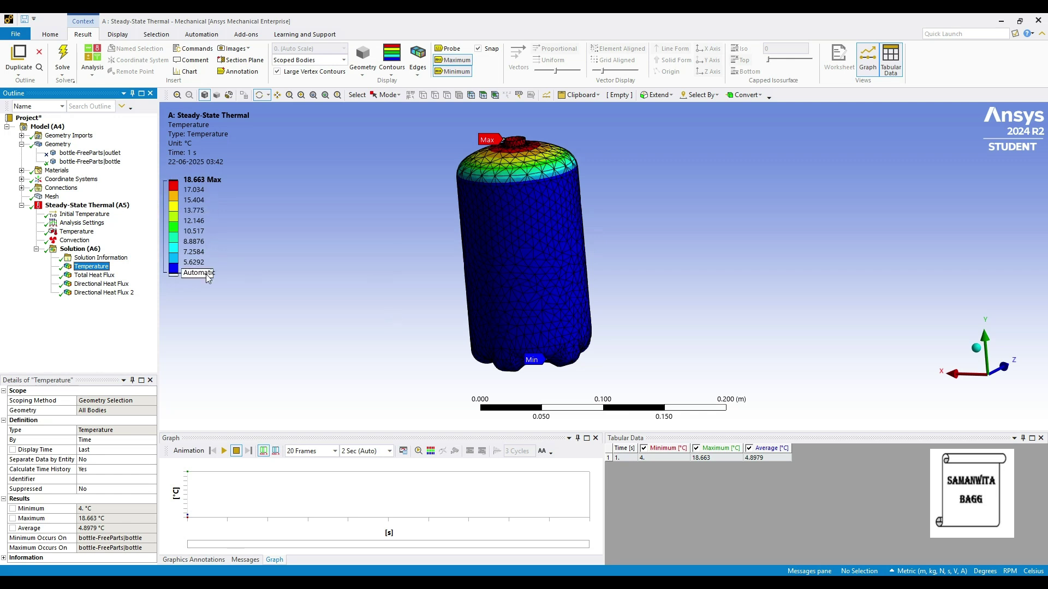
Review the bottle's applied temperature and convection boundary conditions, and redisplay its temperature distribution
{"action": "left_click", "coordinate": [79, 234]}
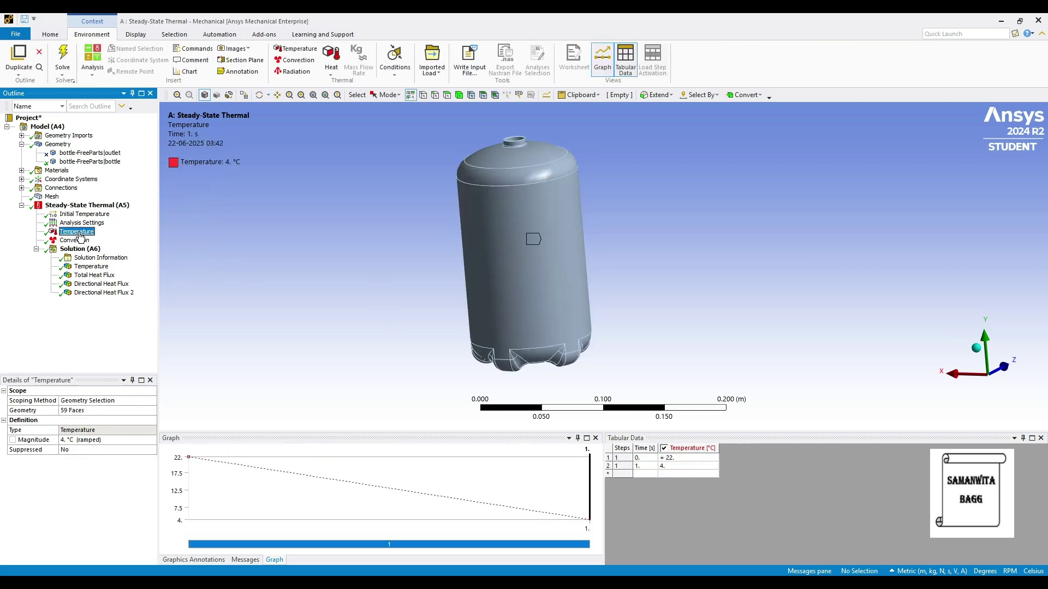
{"action": "left_click", "coordinate": [79, 241]}
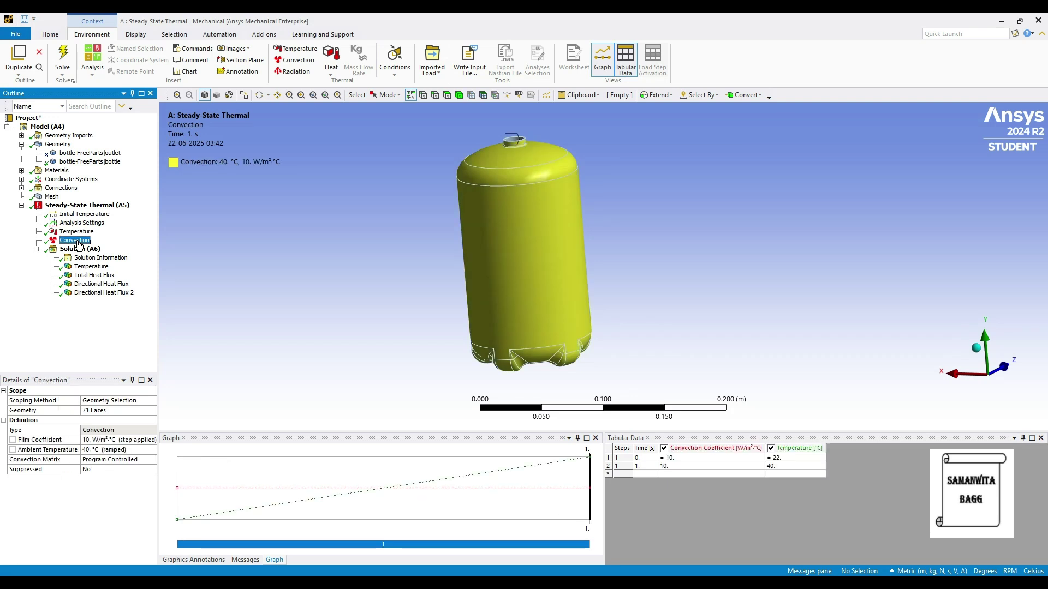
{"action": "left_click", "coordinate": [87, 266]}
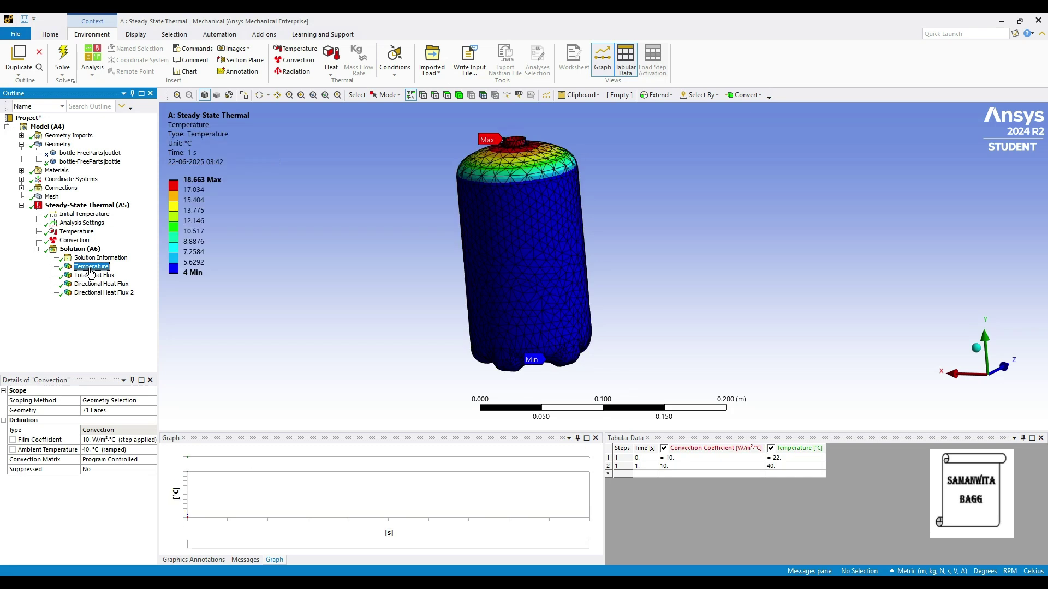
Examine the stainless steel bottle's total heat flux, temperature, and X-axis and Y-axis directional heat flux contours
{"action": "left_click", "coordinate": [94, 275]}
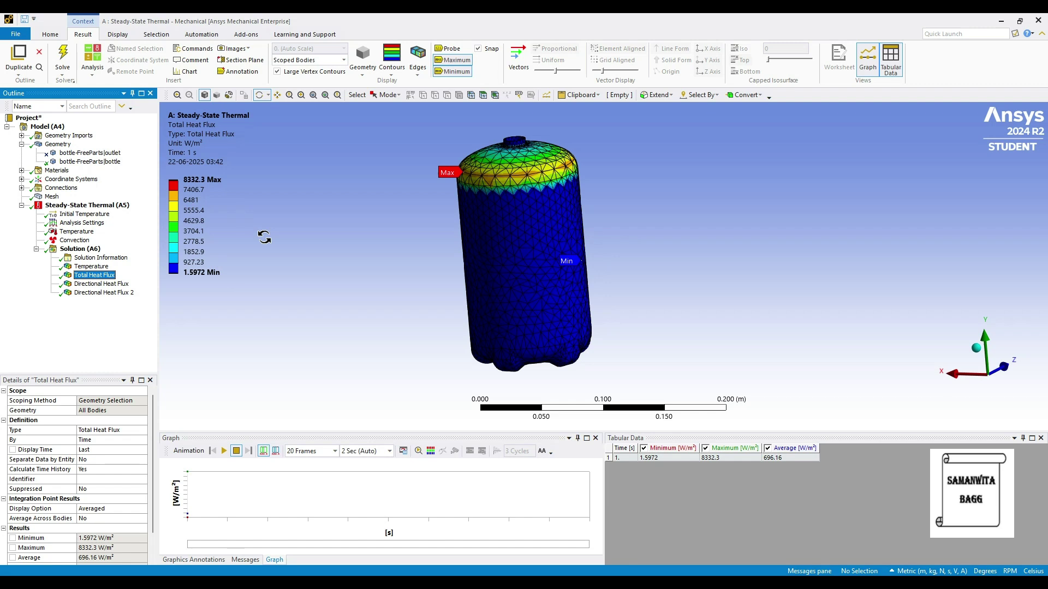
{"action": "left_click", "coordinate": [84, 267]}
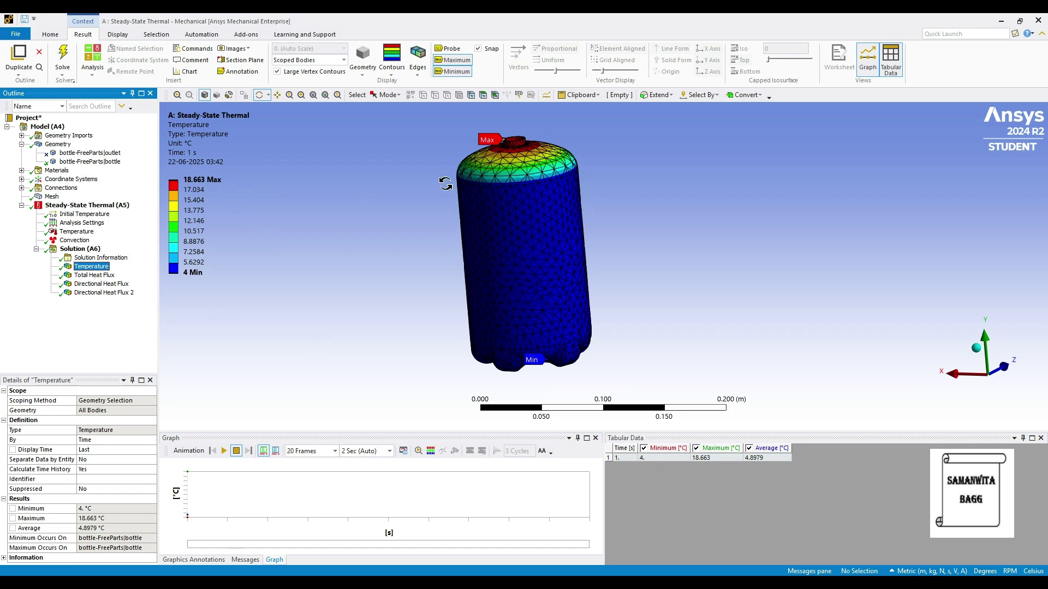
{"action": "left_click", "coordinate": [101, 284]}
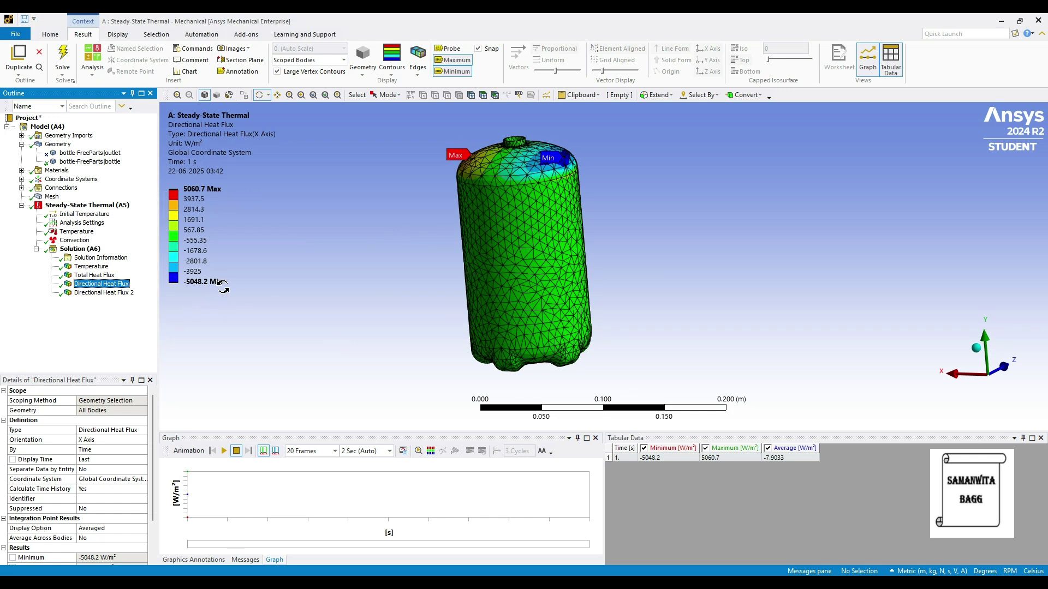
{"action": "left_click", "coordinate": [104, 293]}
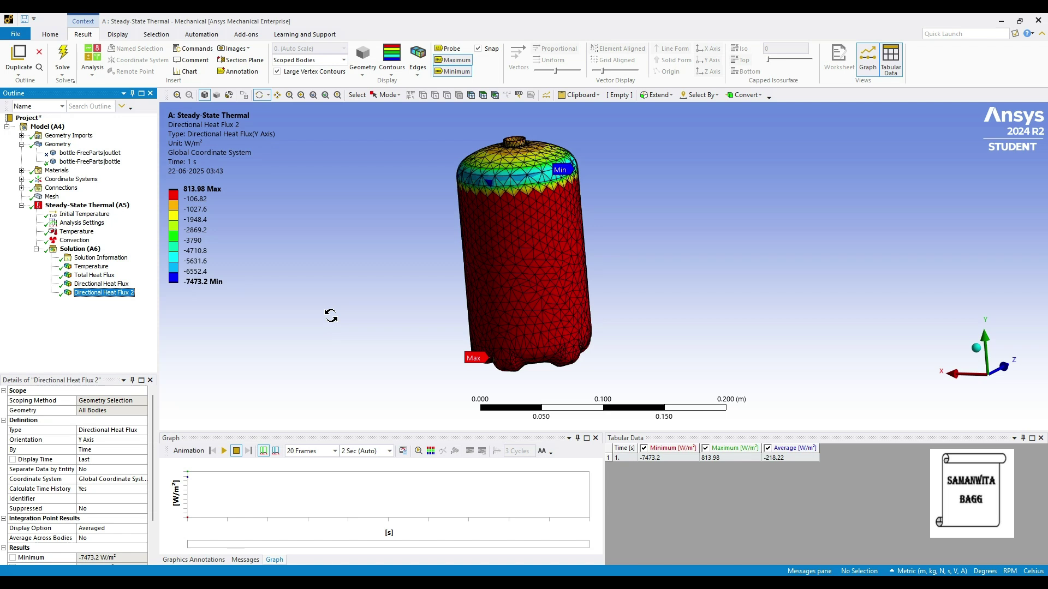
{"action": "left_click", "coordinate": [94, 276]}
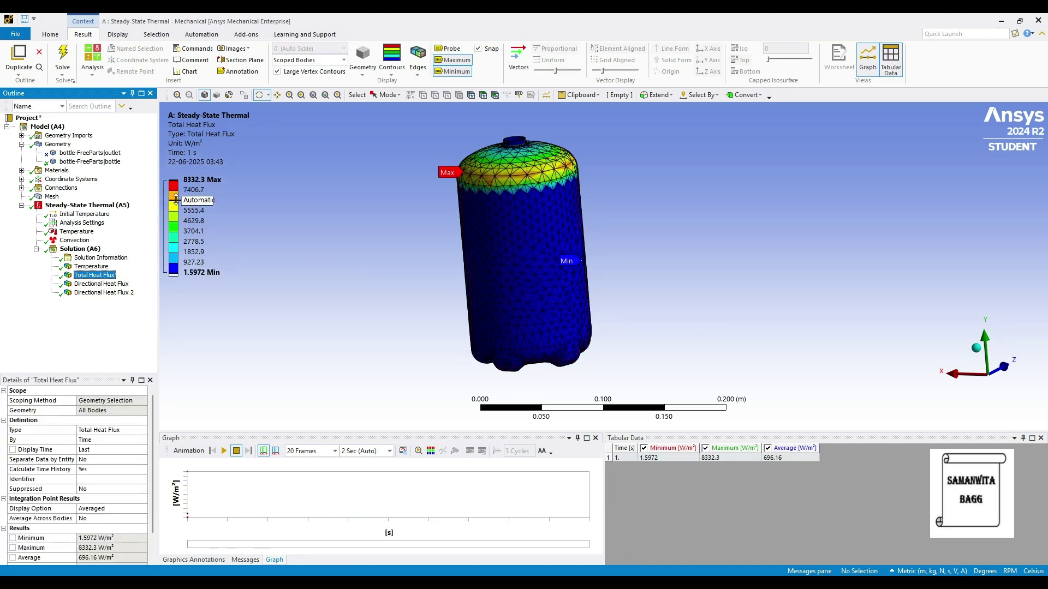
Change the bottle body's material assignment to PET
{"action": "left_click", "coordinate": [109, 162]}
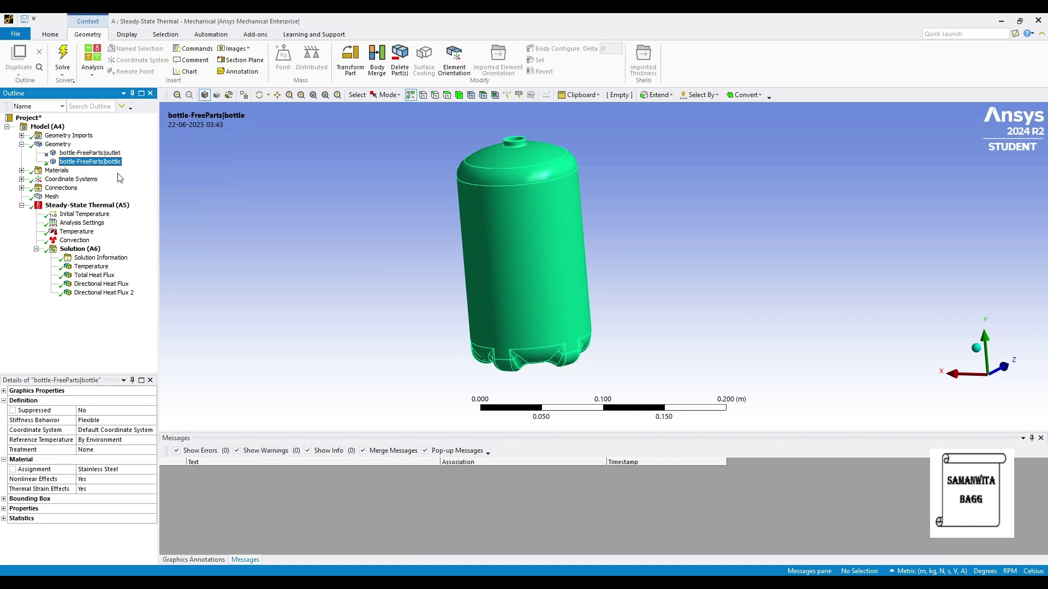
{"action": "left_click", "coordinate": [125, 470]}
{"action": "left_click", "coordinate": [152, 469]}
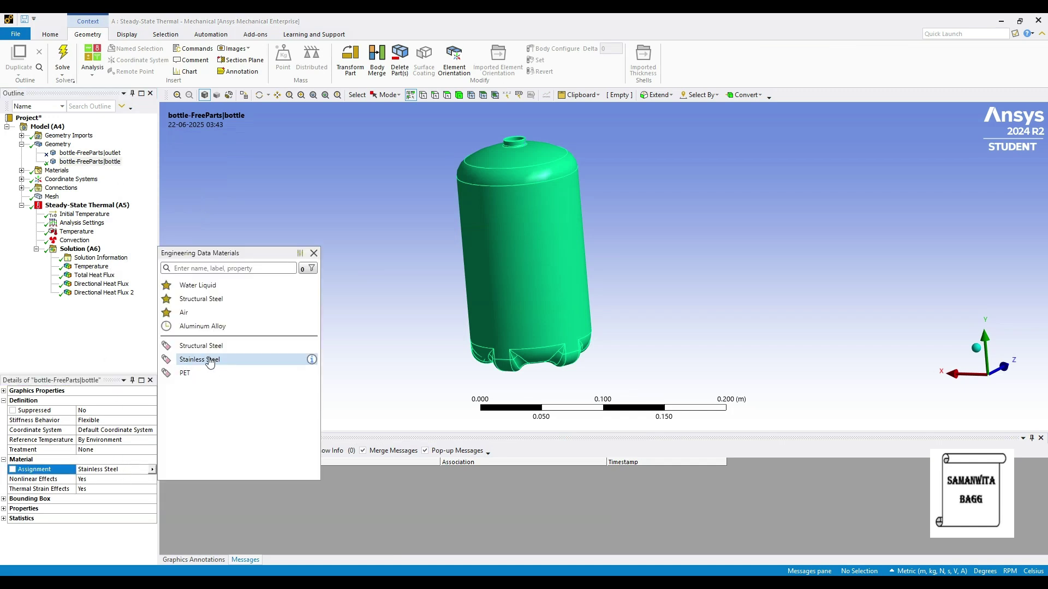
{"action": "left_click", "coordinate": [196, 373]}
Solve the analysis again with the PET bottle and display its total heat flux and temperature distribution
{"action": "left_click", "coordinate": [81, 249]}
{"action": "left_click", "coordinate": [128, 60]}
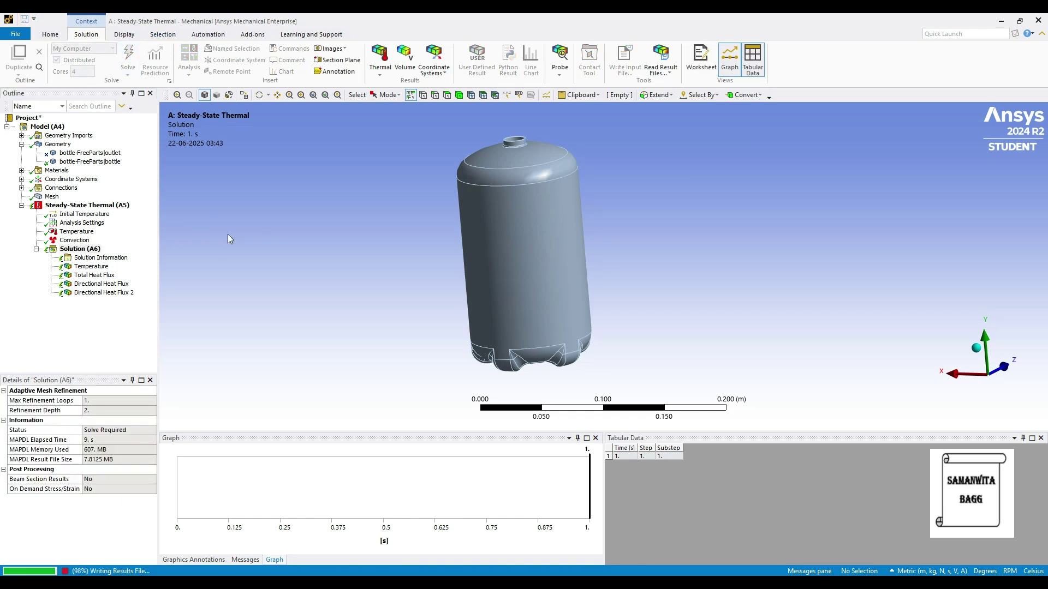
{"action": "left_click", "coordinate": [94, 275]}
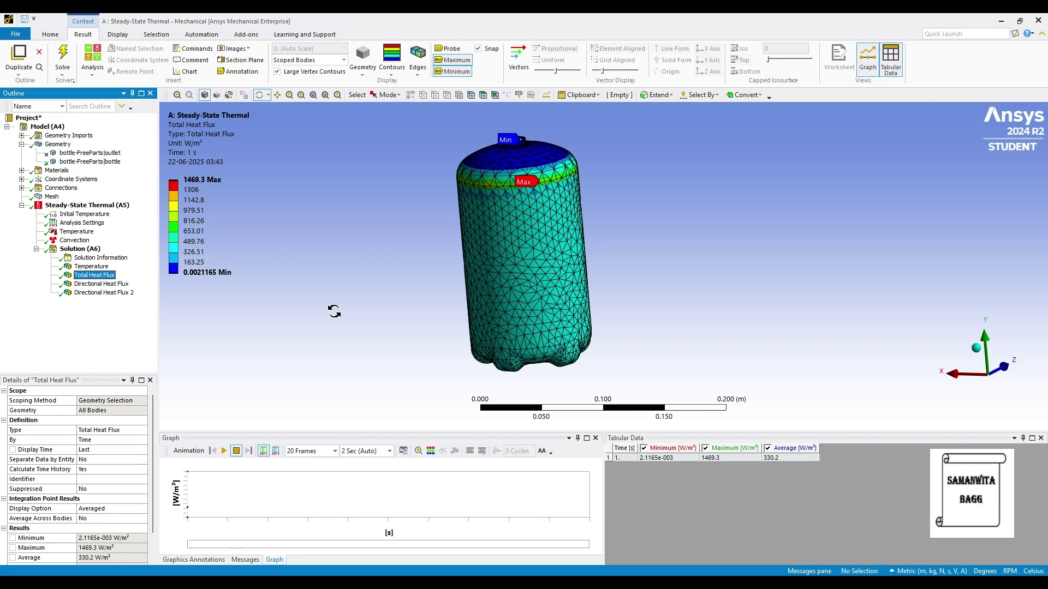
{"action": "left_click", "coordinate": [92, 266]}
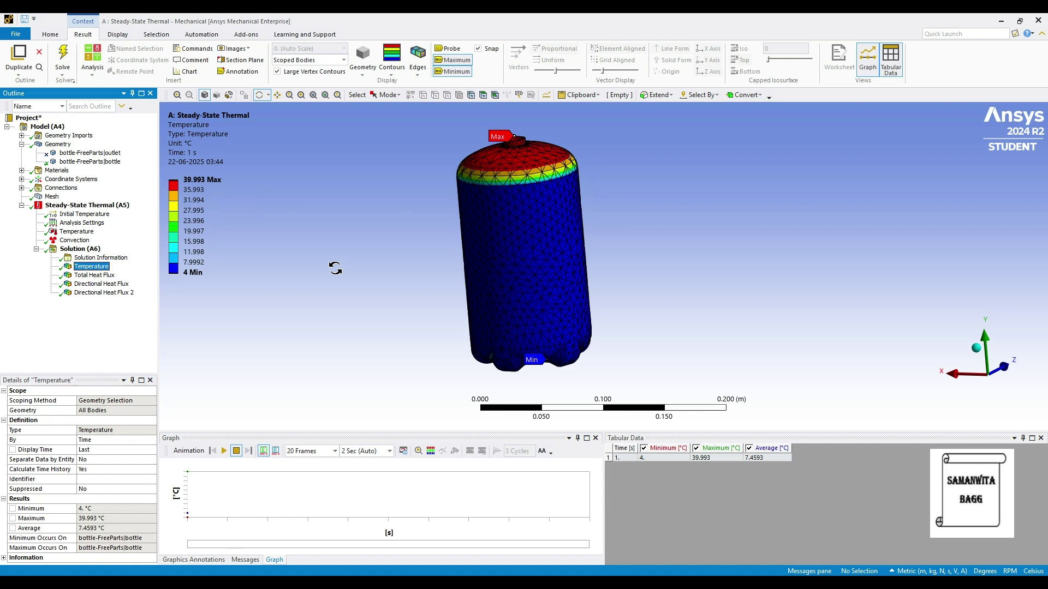
{"action": "left_click_drag", "start_coordinate": [496, 262], "coordinate": [550, 236]}
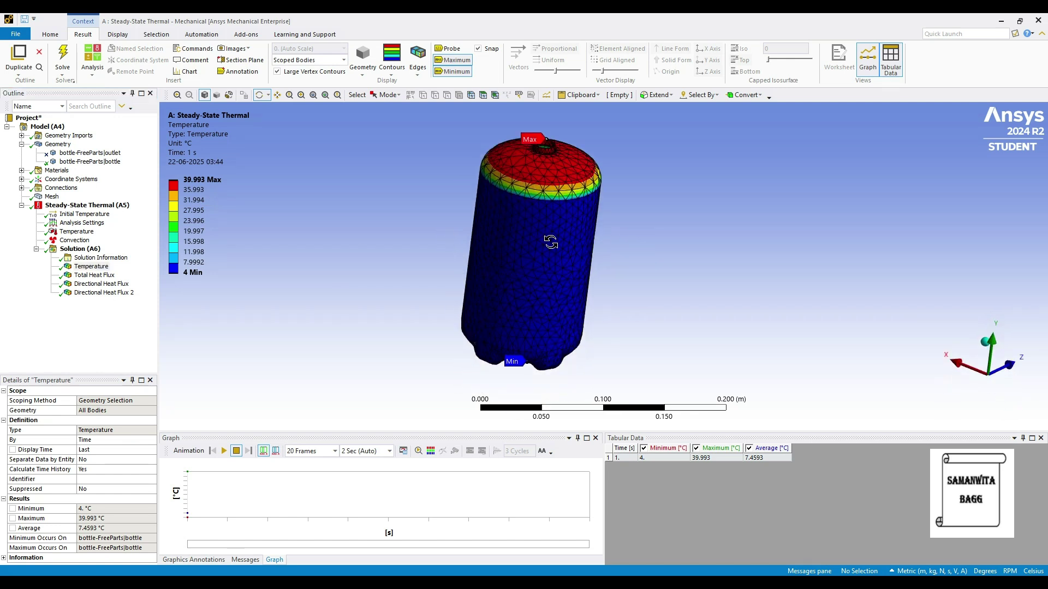
{"action": "left_click_drag", "start_coordinate": [557, 352], "coordinate": [638, 311]}
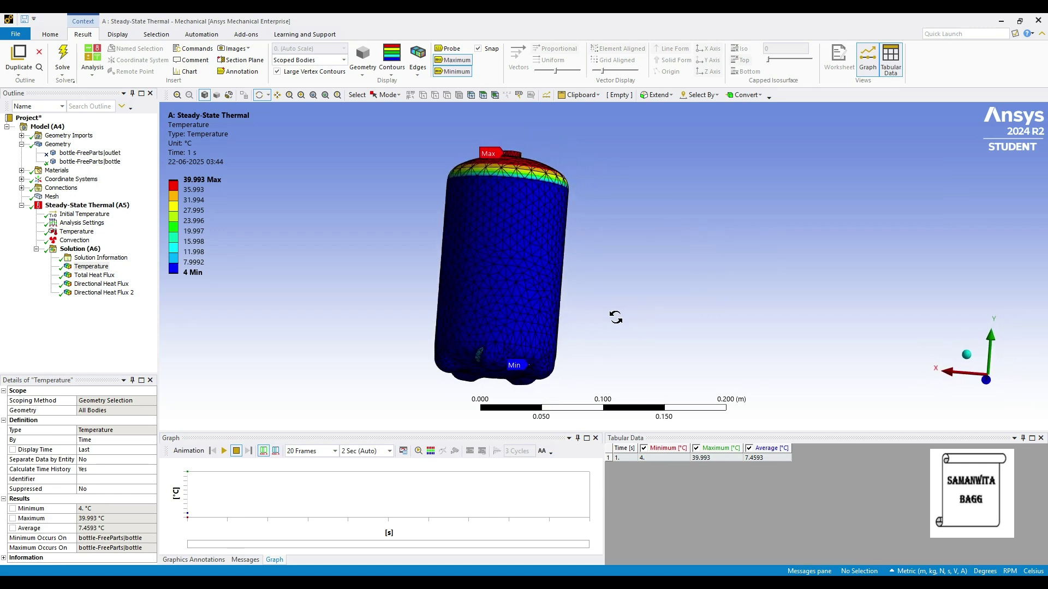